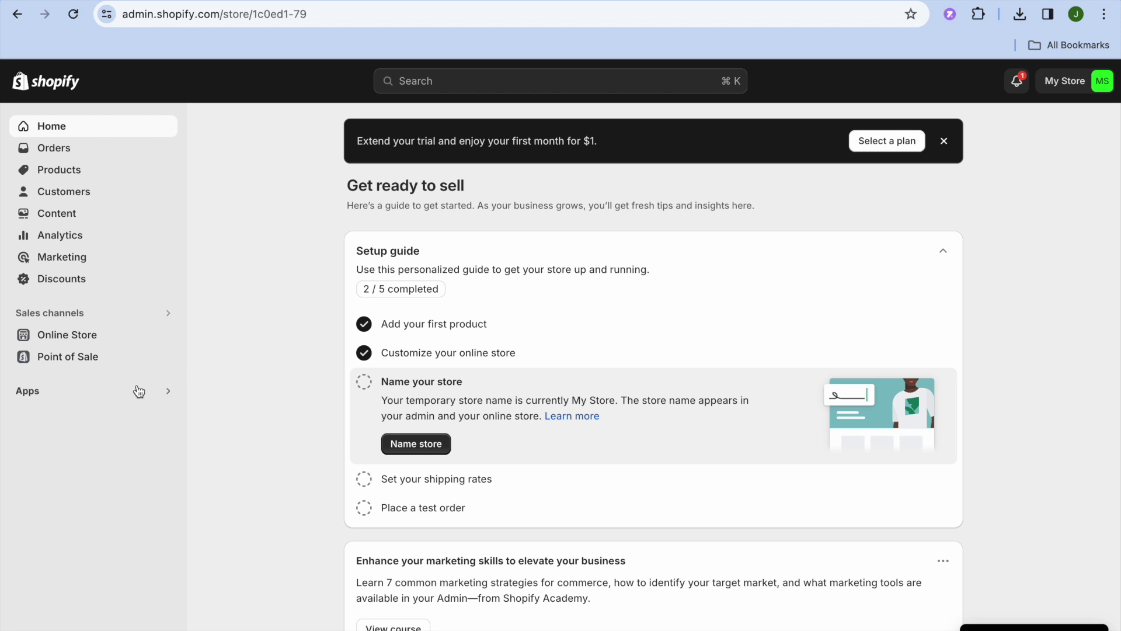
Open the Shopify App Store through the App and sales channel settings.
click(103, 401)
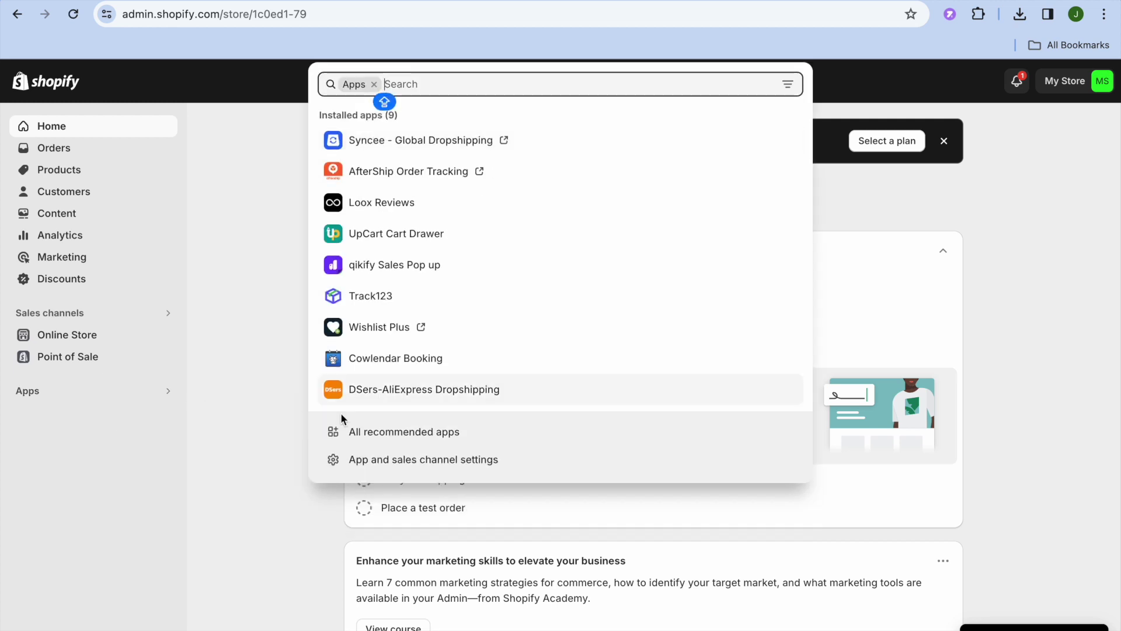
click(376, 462)
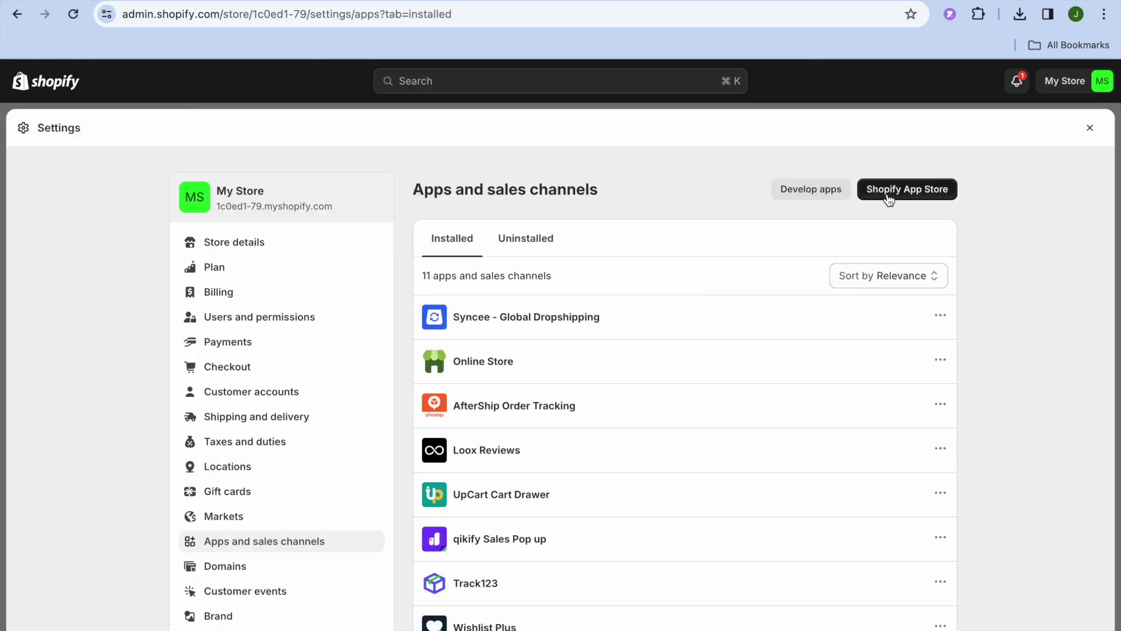
click(889, 198)
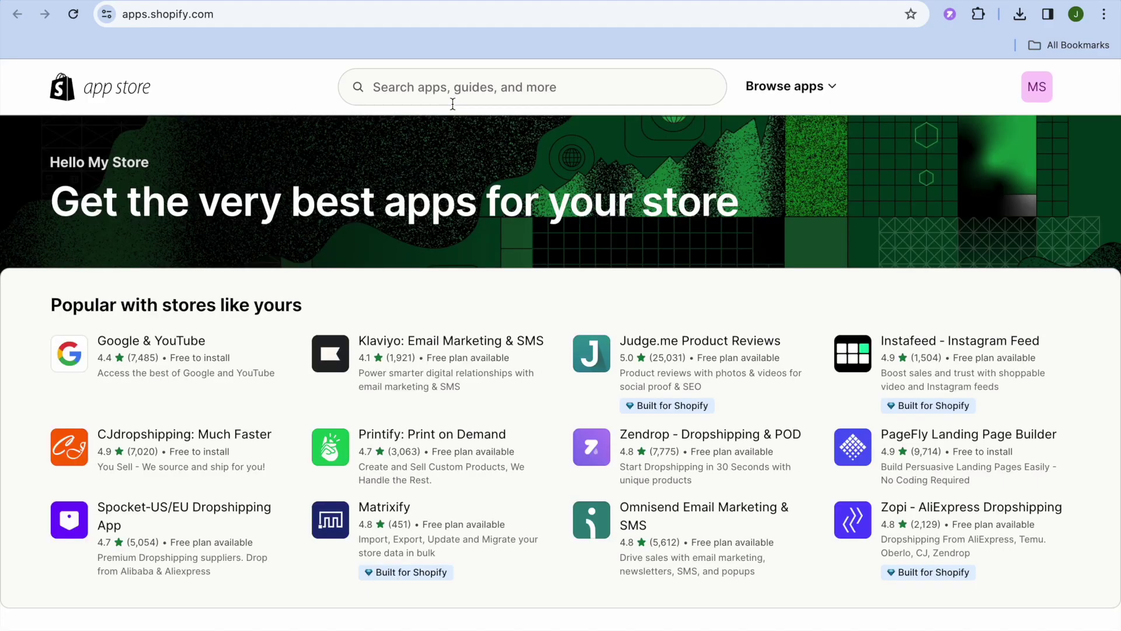
click(447, 94)
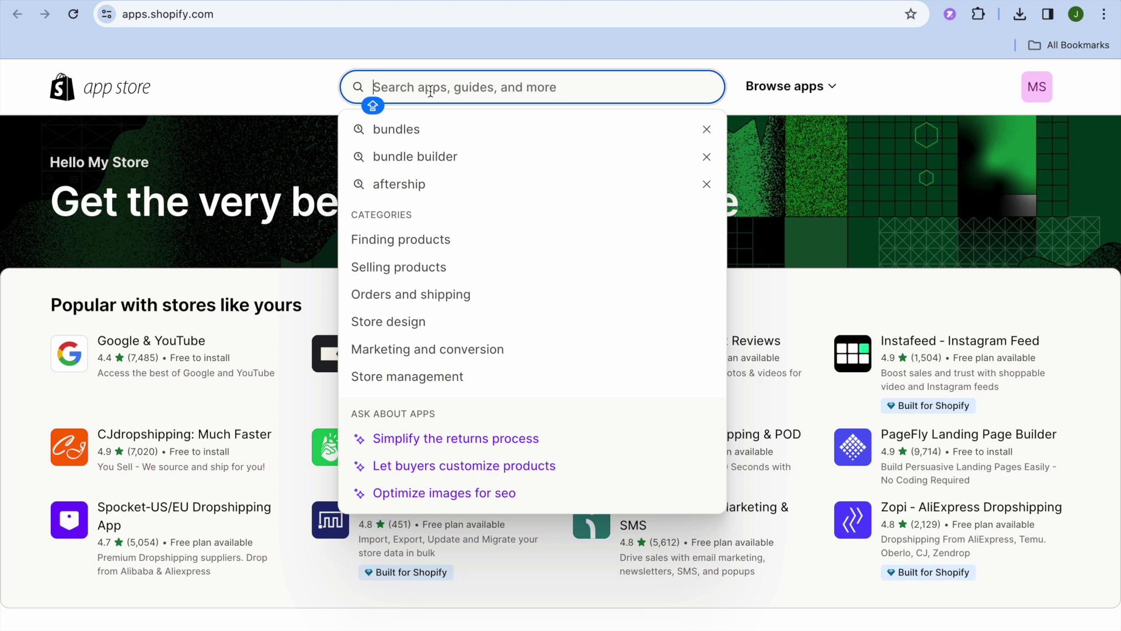
Search the App Store for 'bundles' and open the Bundler - Product Bundles listing.
click(437, 130)
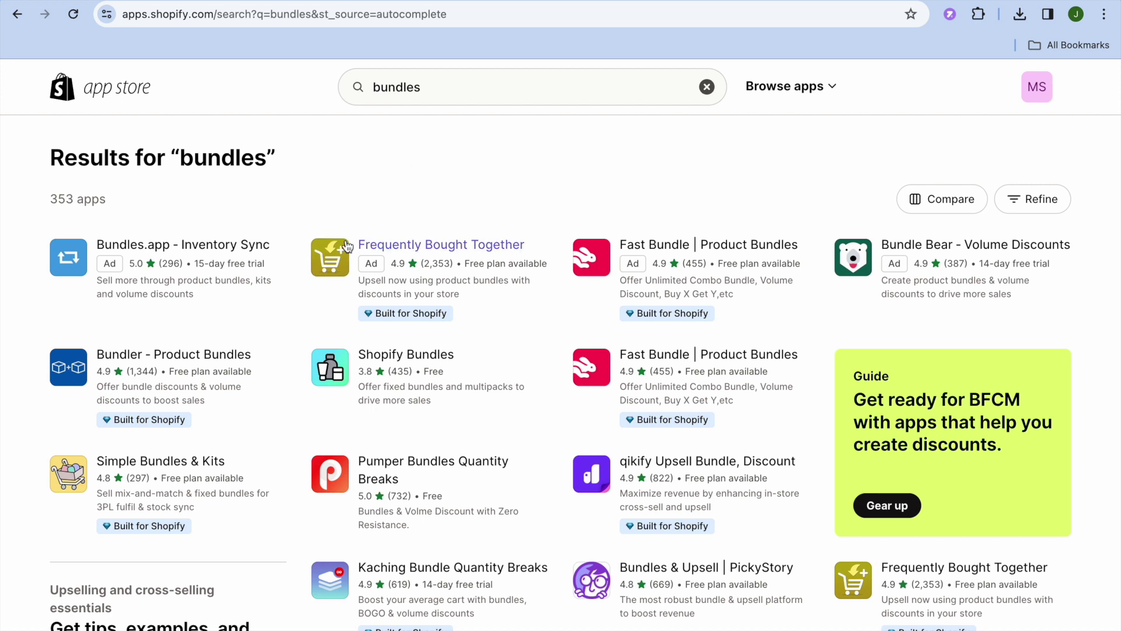
click(227, 361)
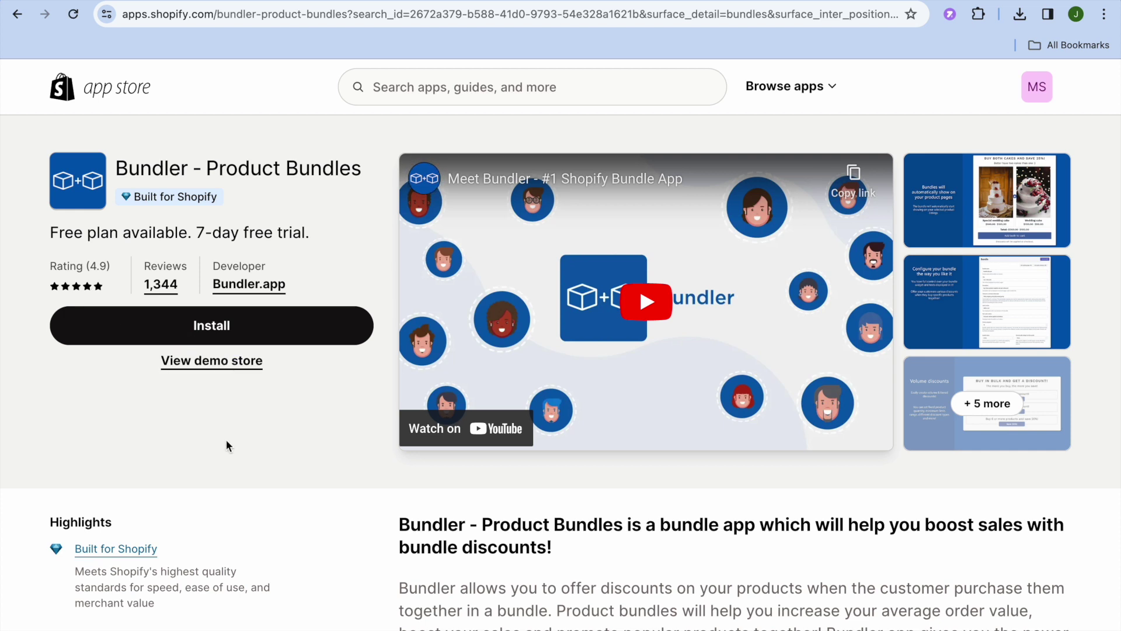
Review the Bundler - Product Bundles listing and pricing, then start installing it.
scroll(227, 445, down, 6)
scroll(227, 446, down, 9)
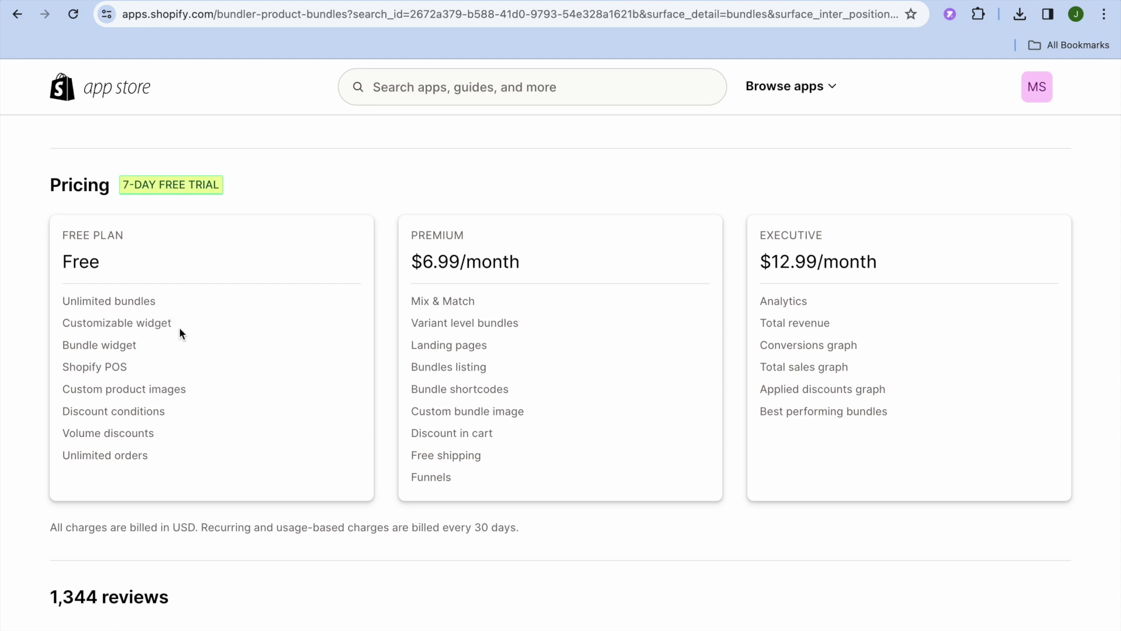
scroll(180, 328, up, 15)
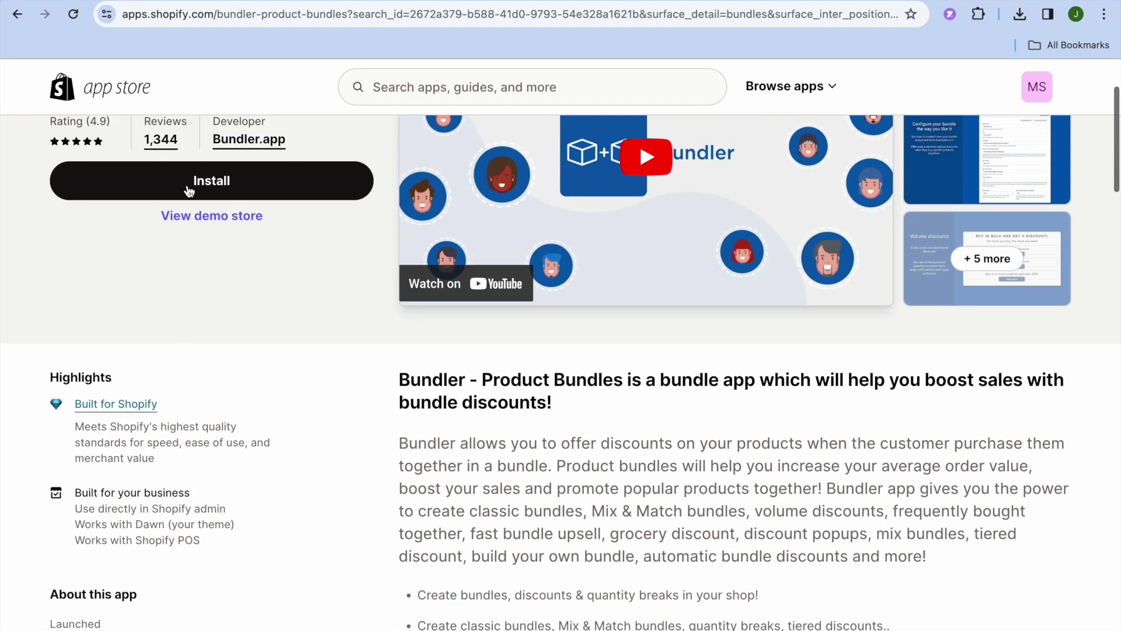
click(189, 179)
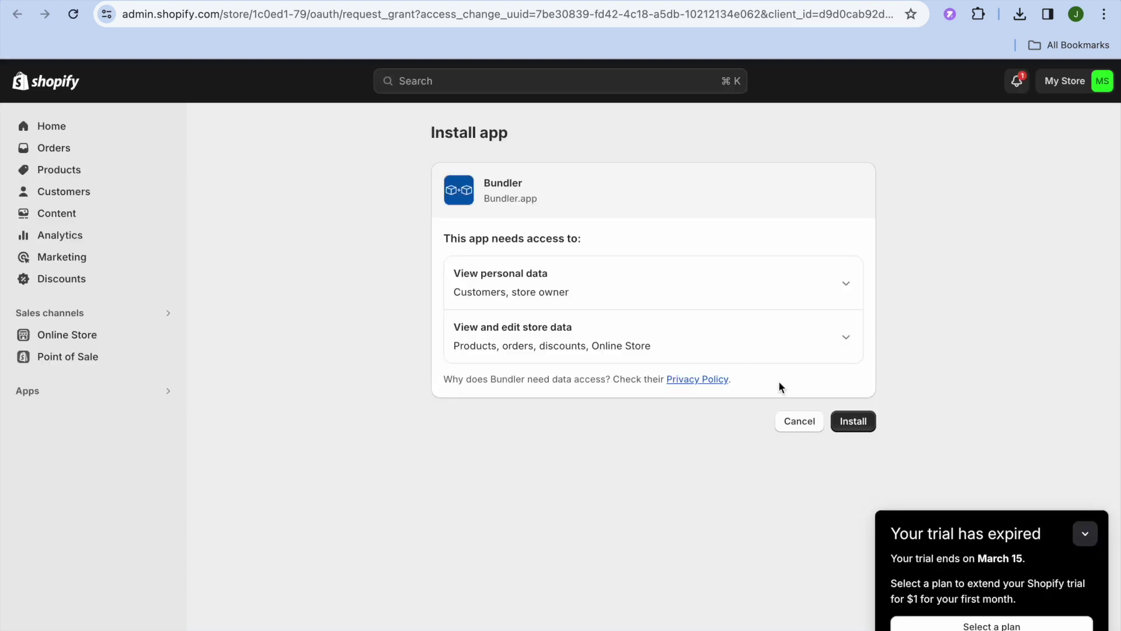
Approve Bundler's requested store data access to finish installing it.
click(852, 424)
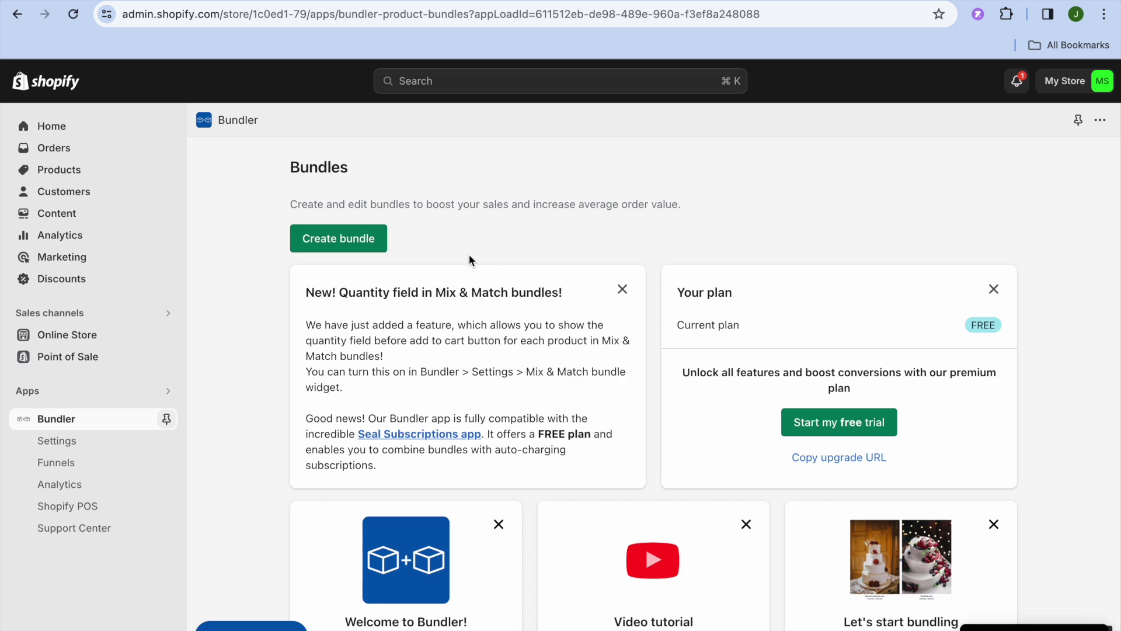
click(358, 246)
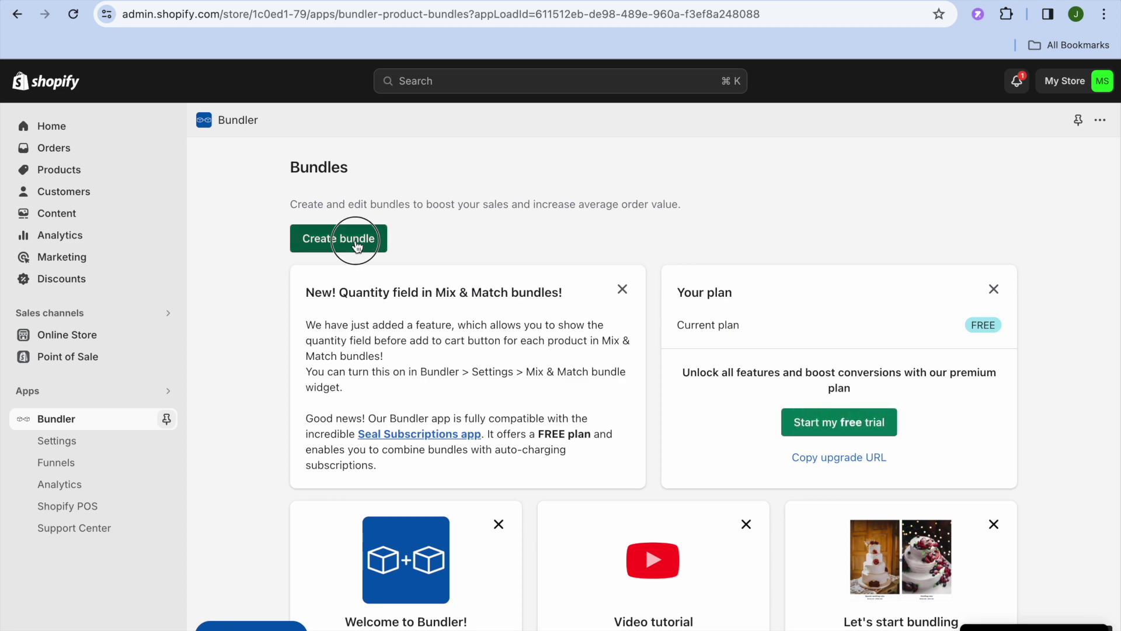
Preview the bundle presets and choose the Classic bundle preset.
mouse_move(504, 298)
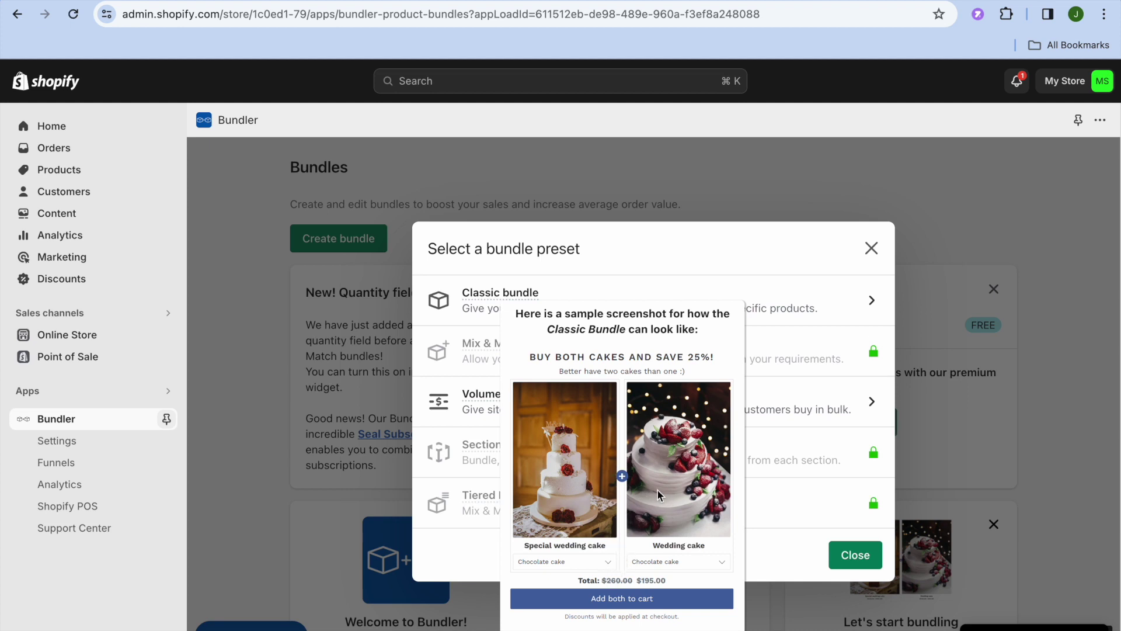
mouse_move(480, 397)
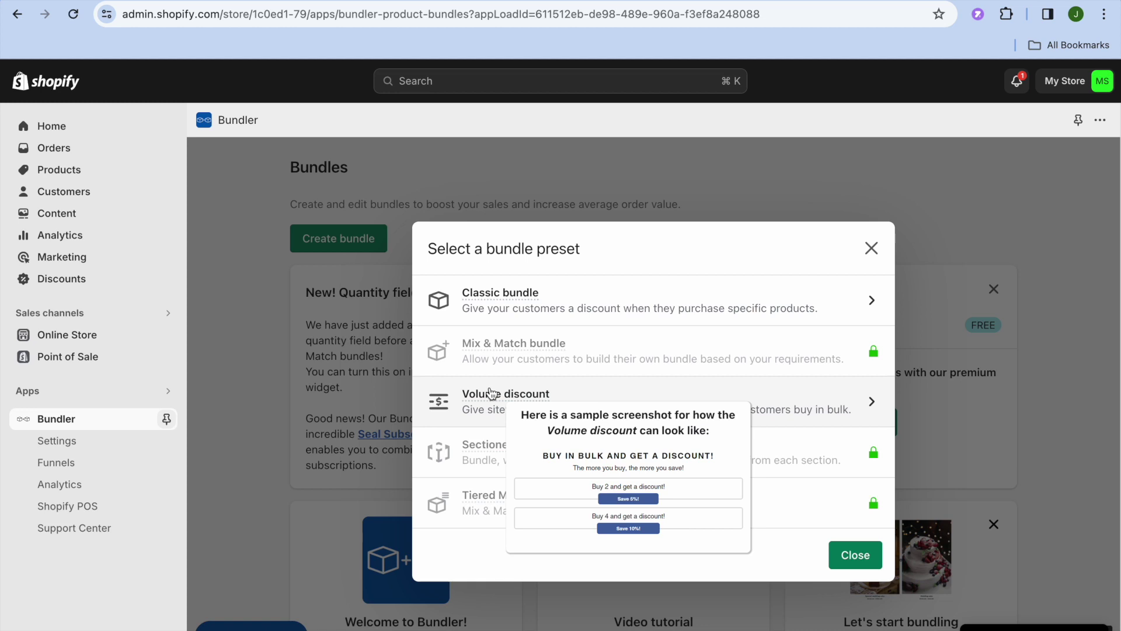
scroll(489, 462, down, 3)
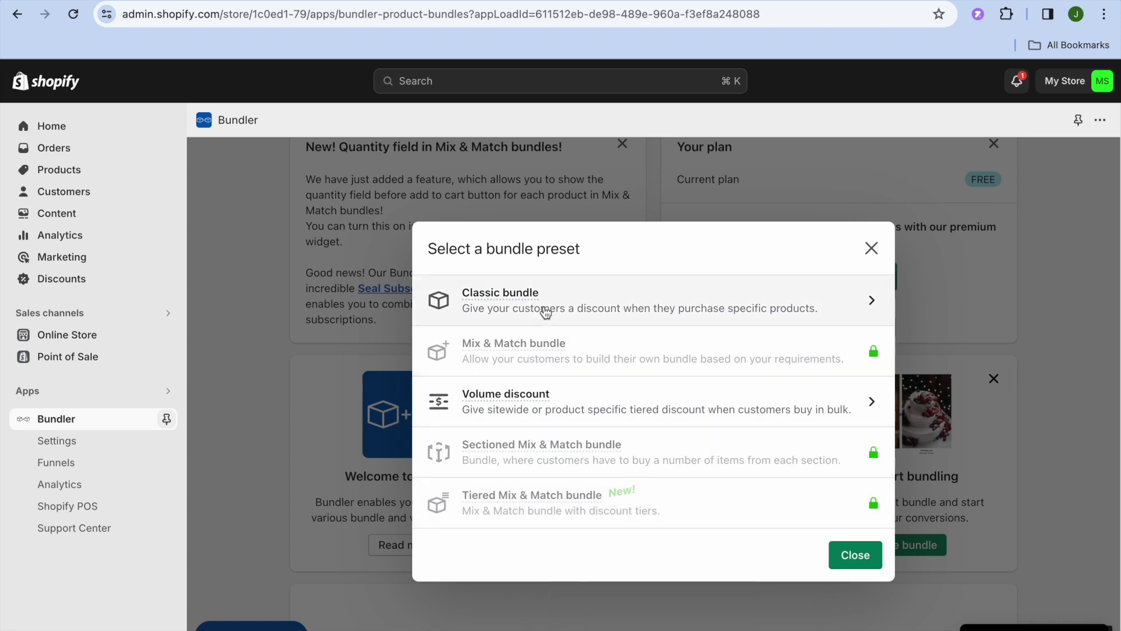
click(606, 298)
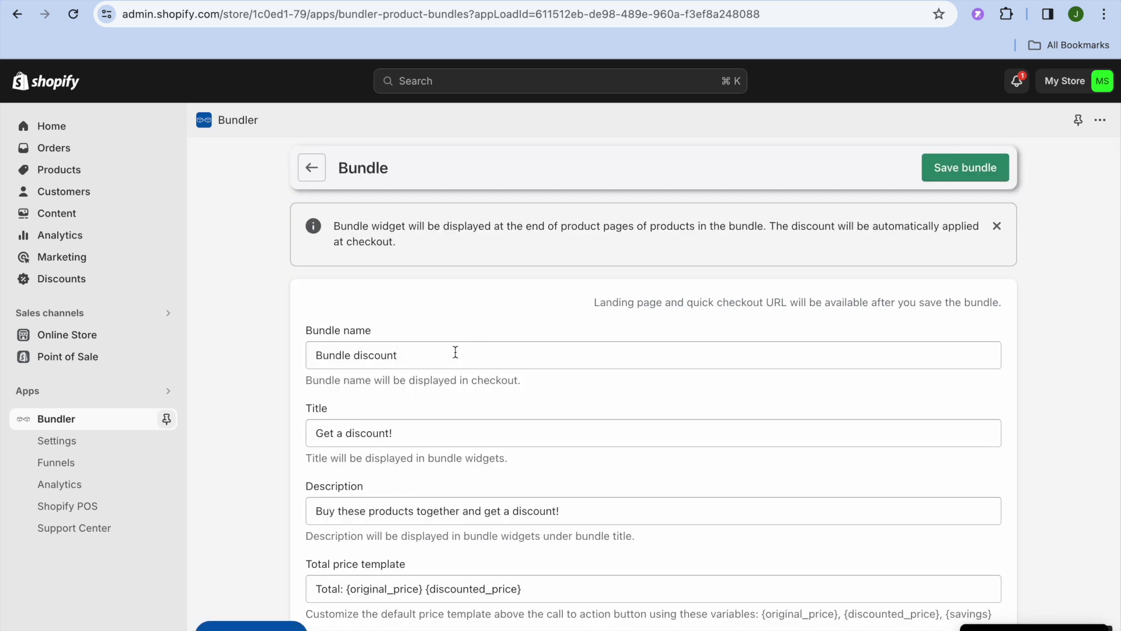
click(465, 352)
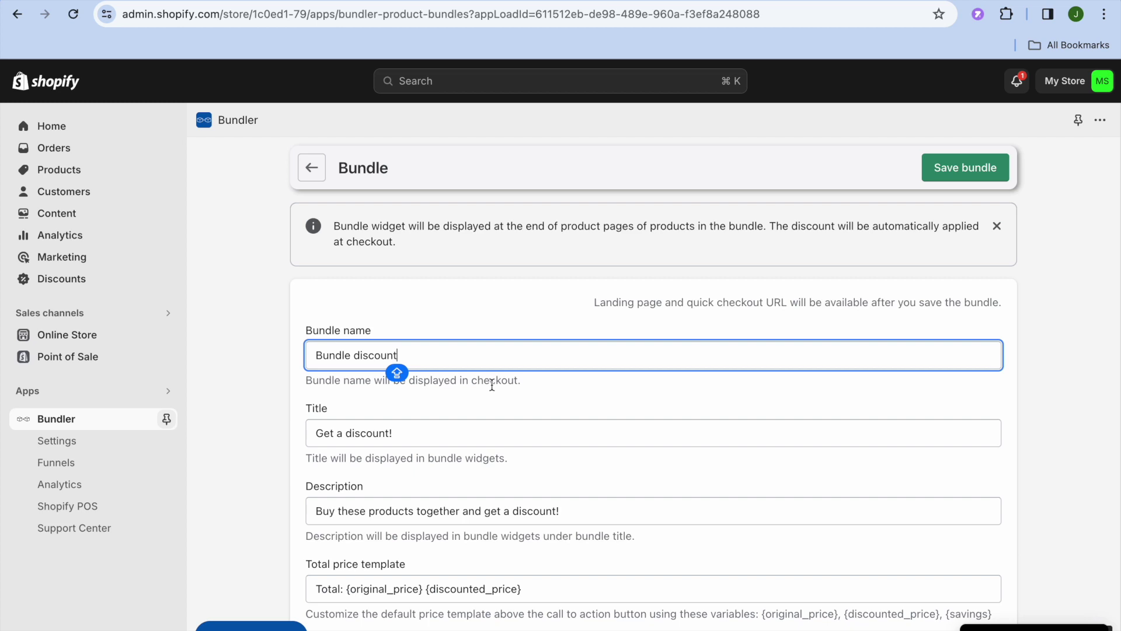
click(481, 433)
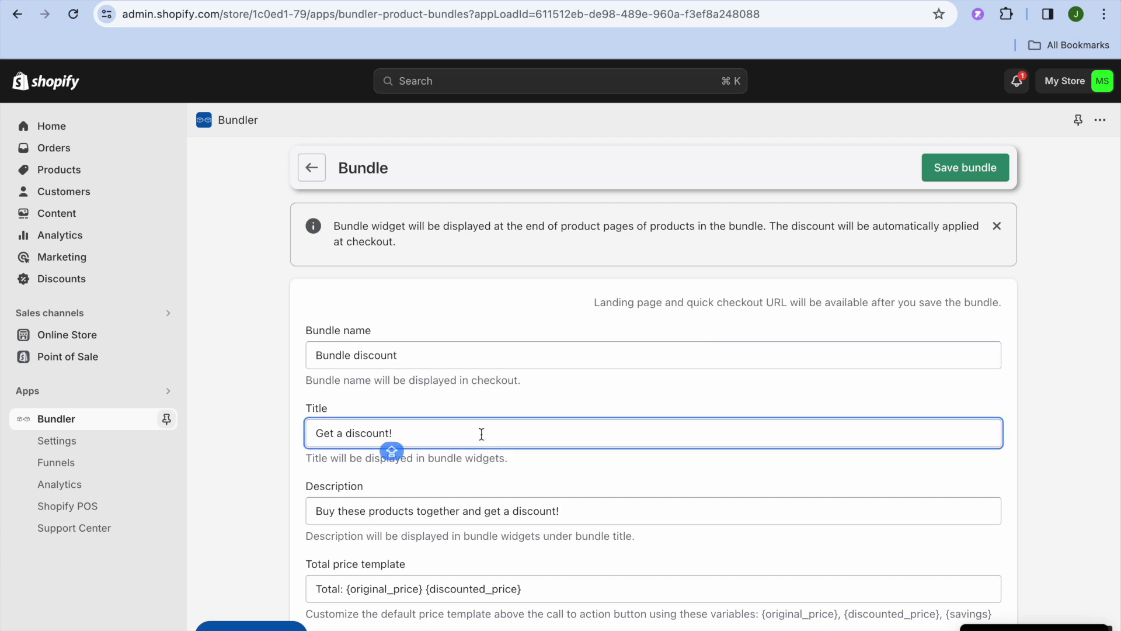
scroll(481, 434, down, 6)
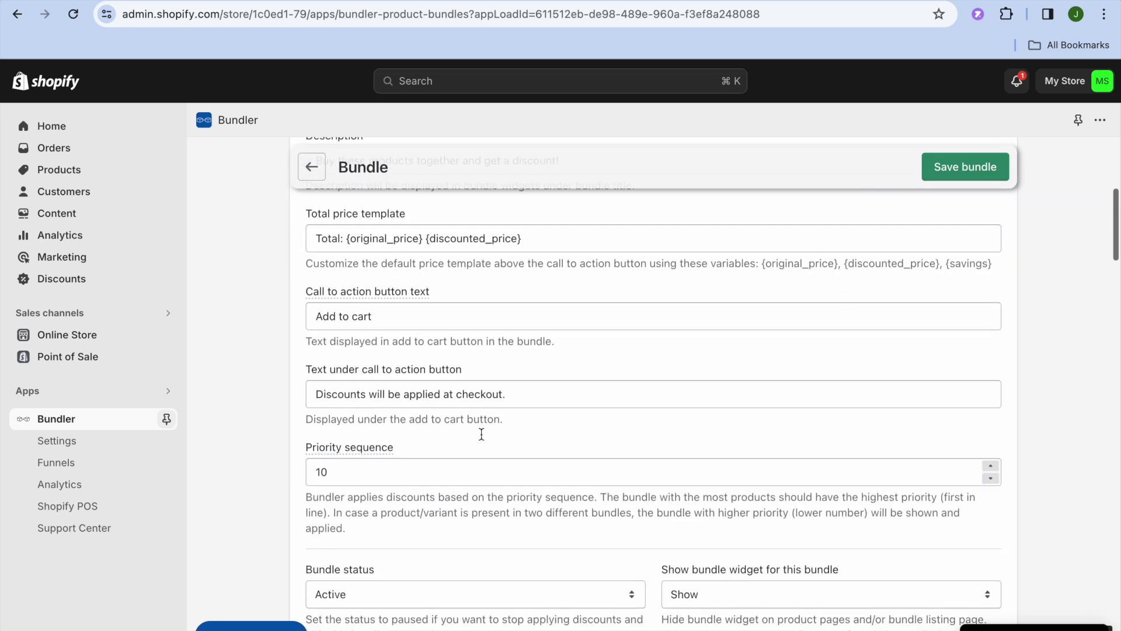
scroll(481, 434, down, 2)
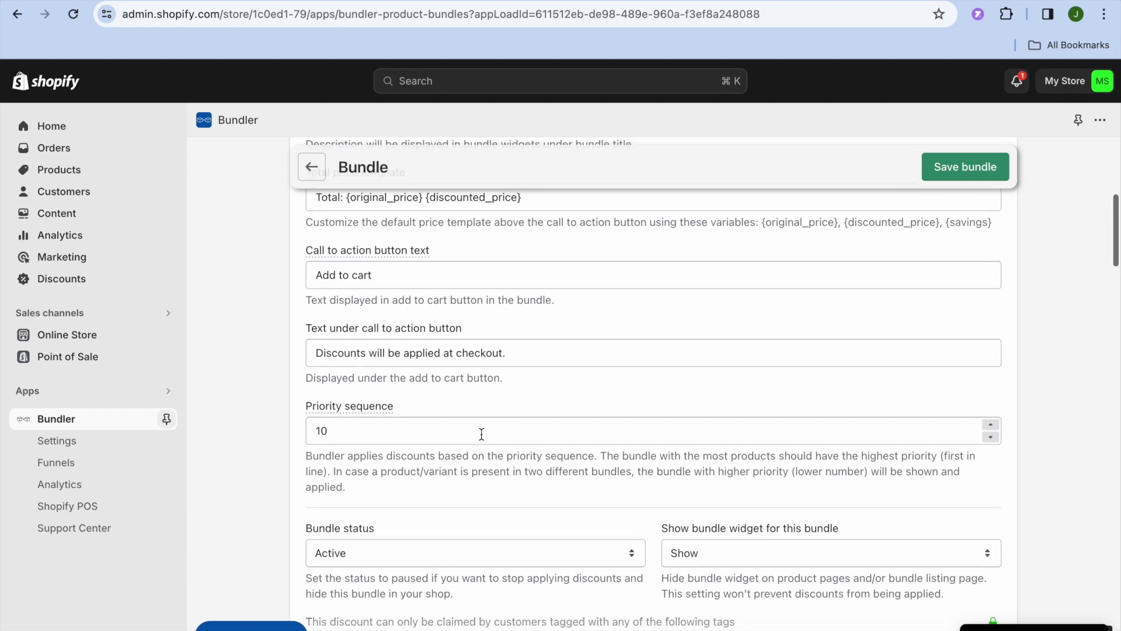
scroll(481, 434, up, 3)
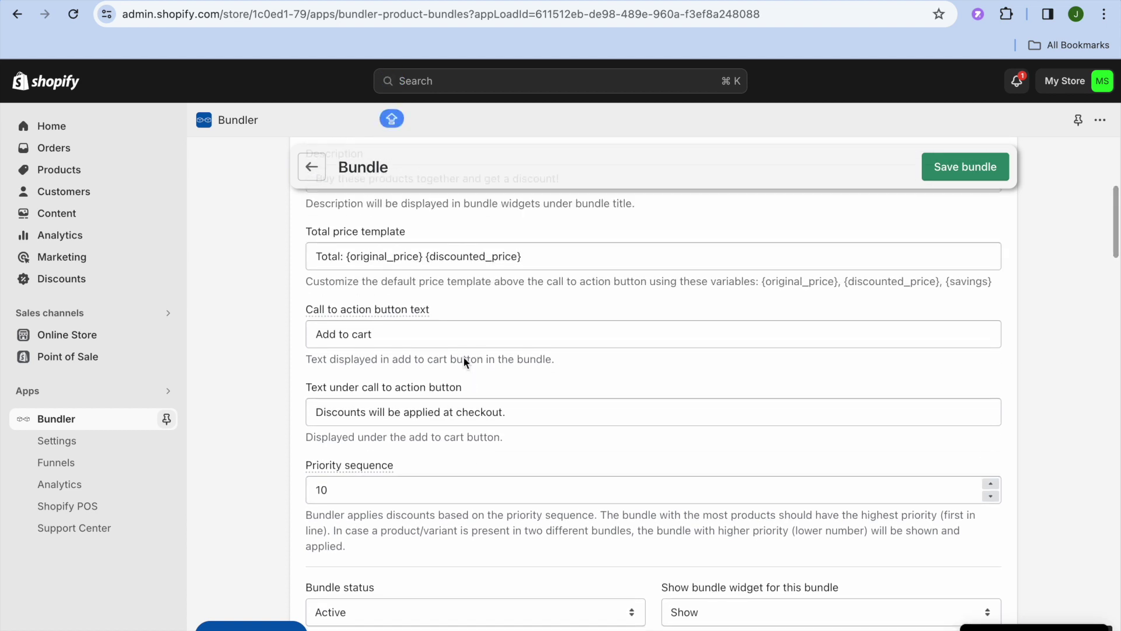
scroll(446, 411, down, 5)
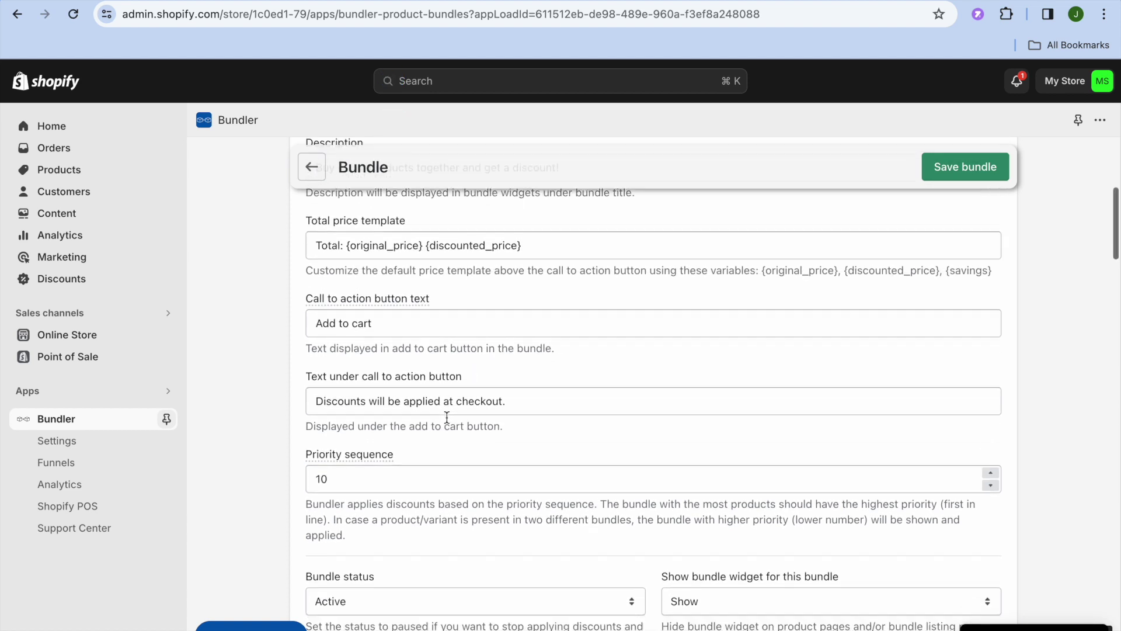
scroll(447, 417, down, 2)
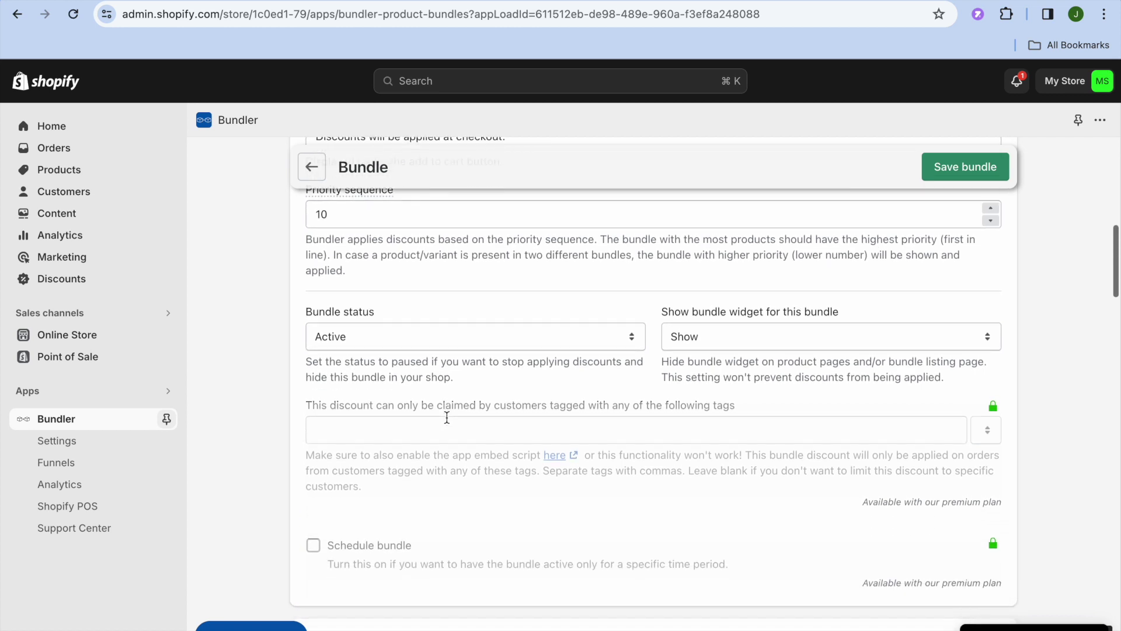
scroll(447, 417, down, 1)
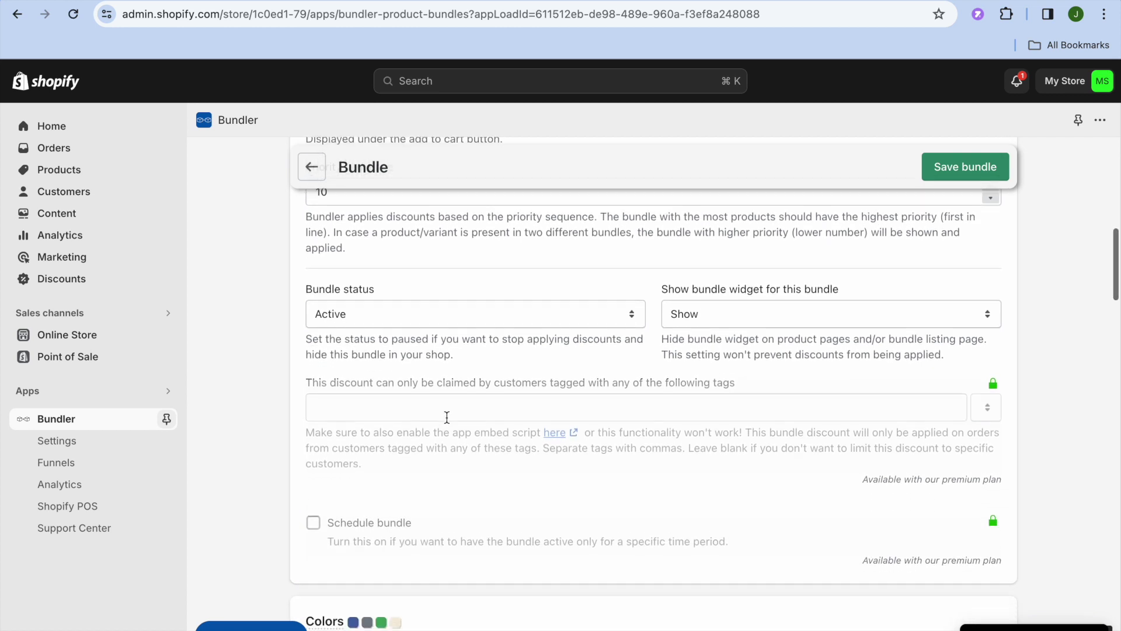
click(490, 320)
click(491, 319)
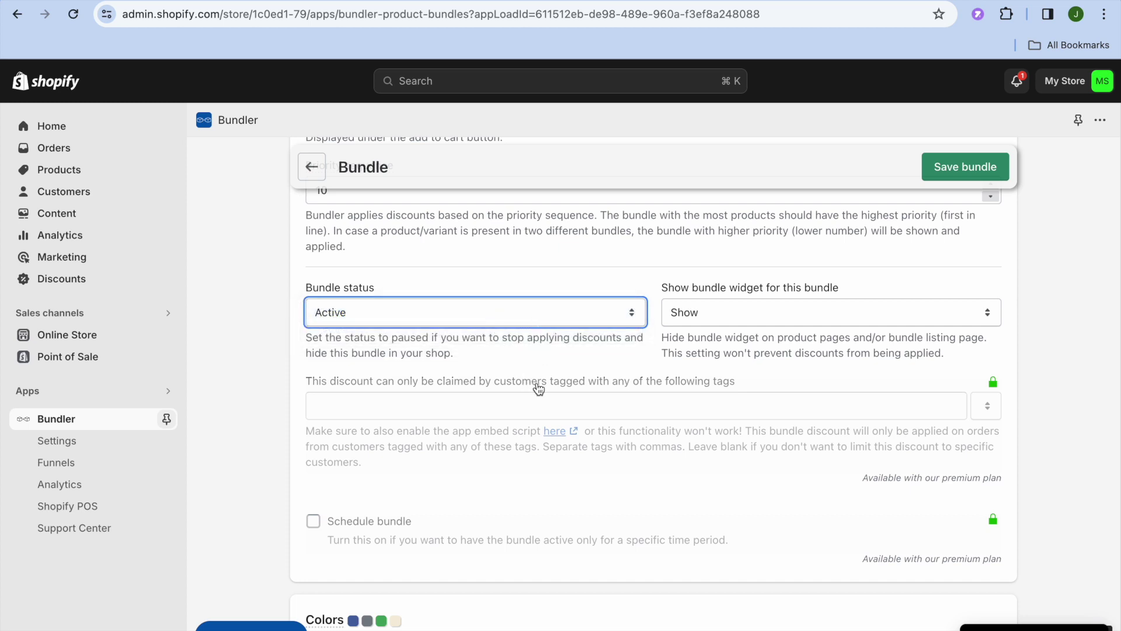
scroll(539, 389, down, 5)
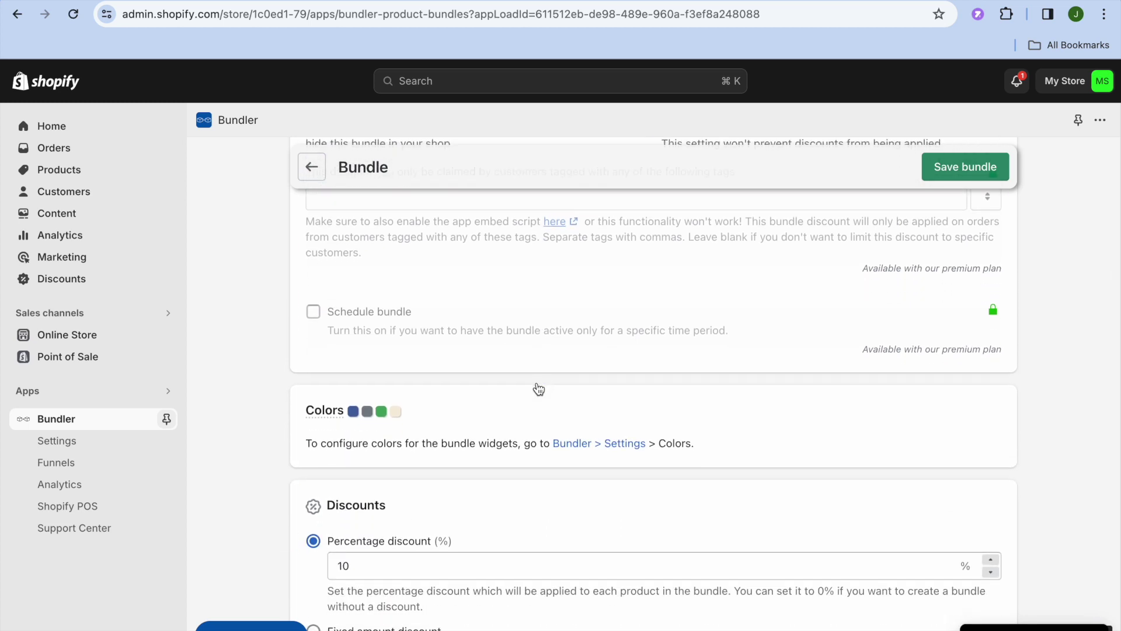
scroll(538, 389, down, 5)
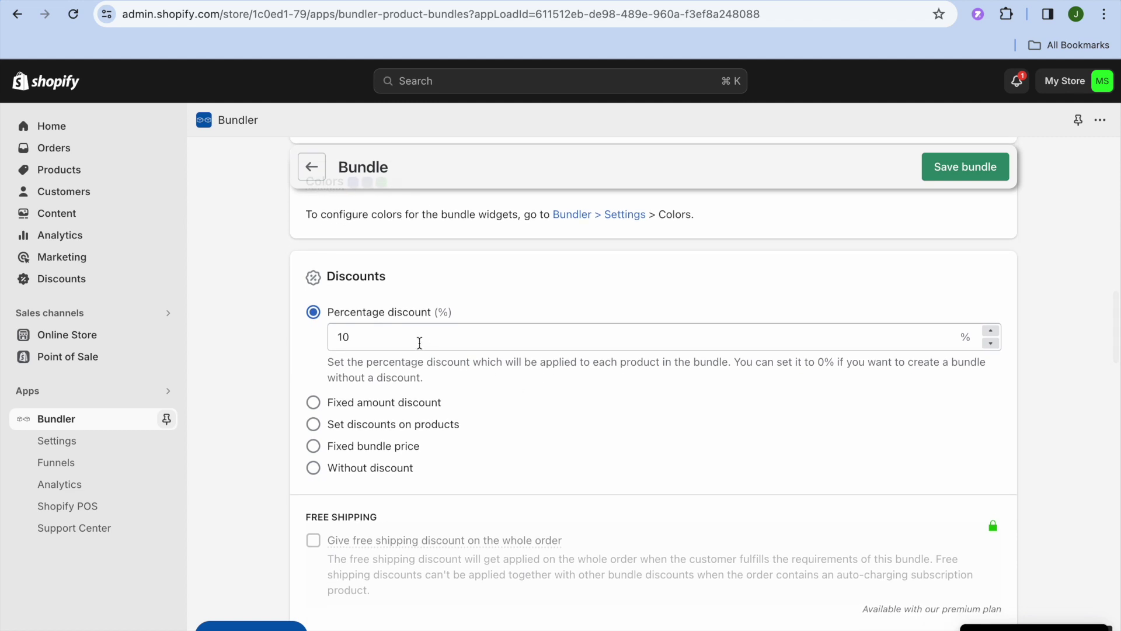
Change the bundle's percentage discount from 10% to 15%.
click(399, 343)
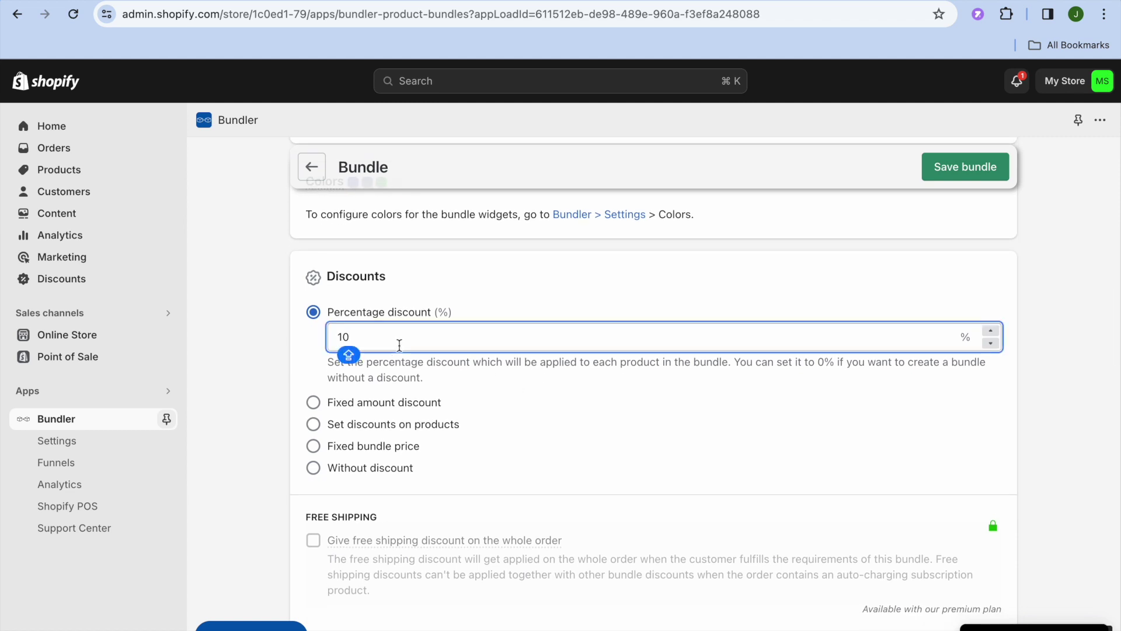
key(BackSpace)
text(5)
click(539, 387)
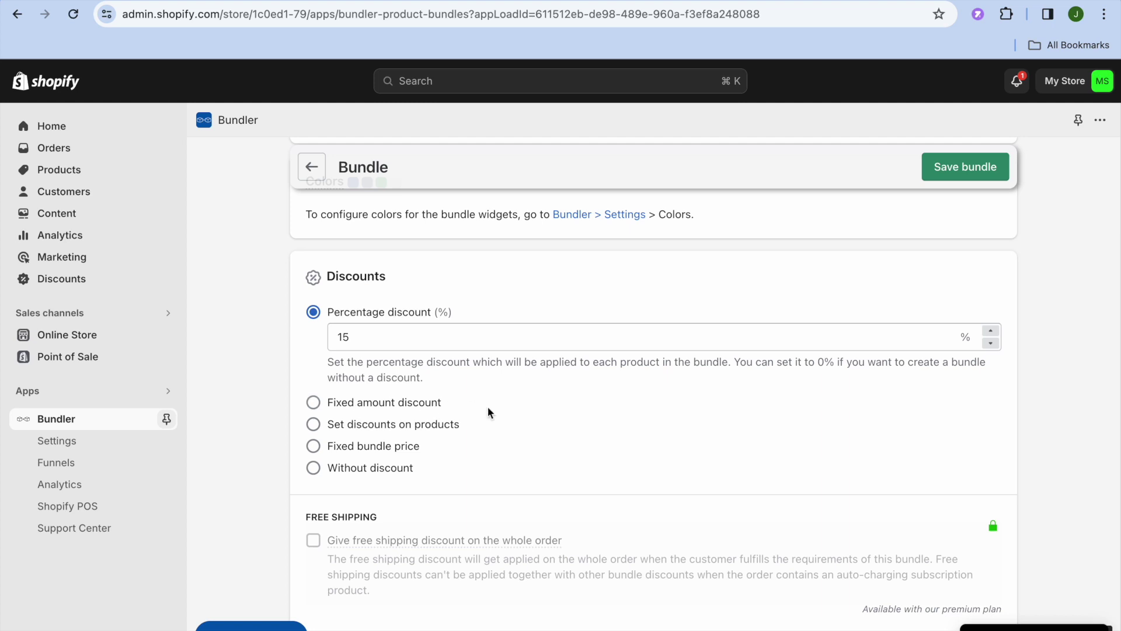
scroll(488, 406, down, 3)
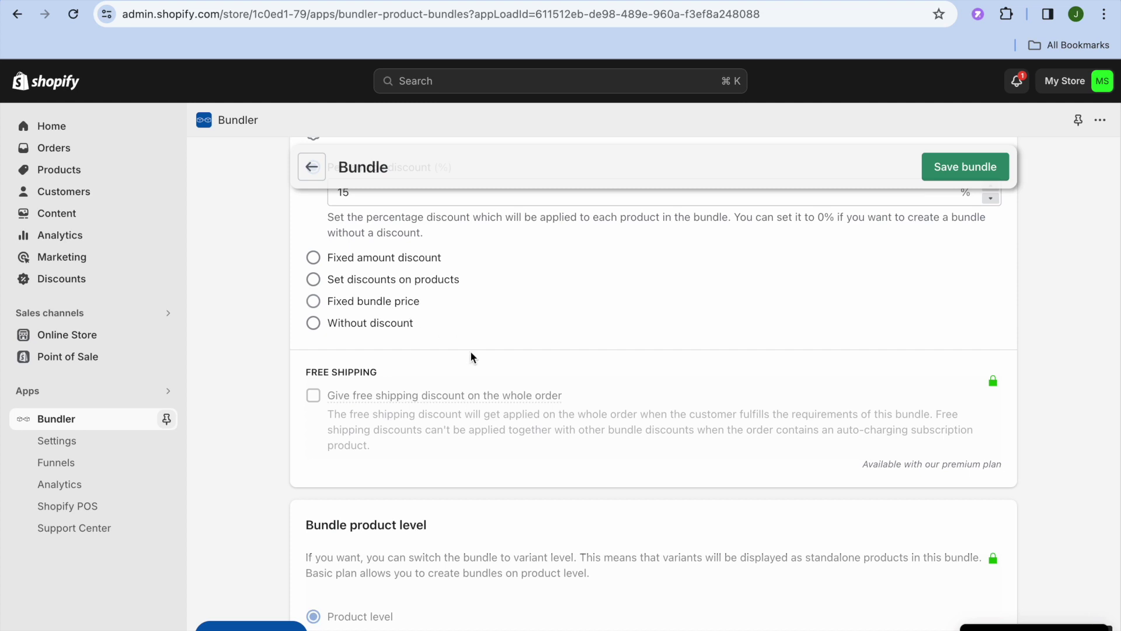
scroll(472, 358, down, 2)
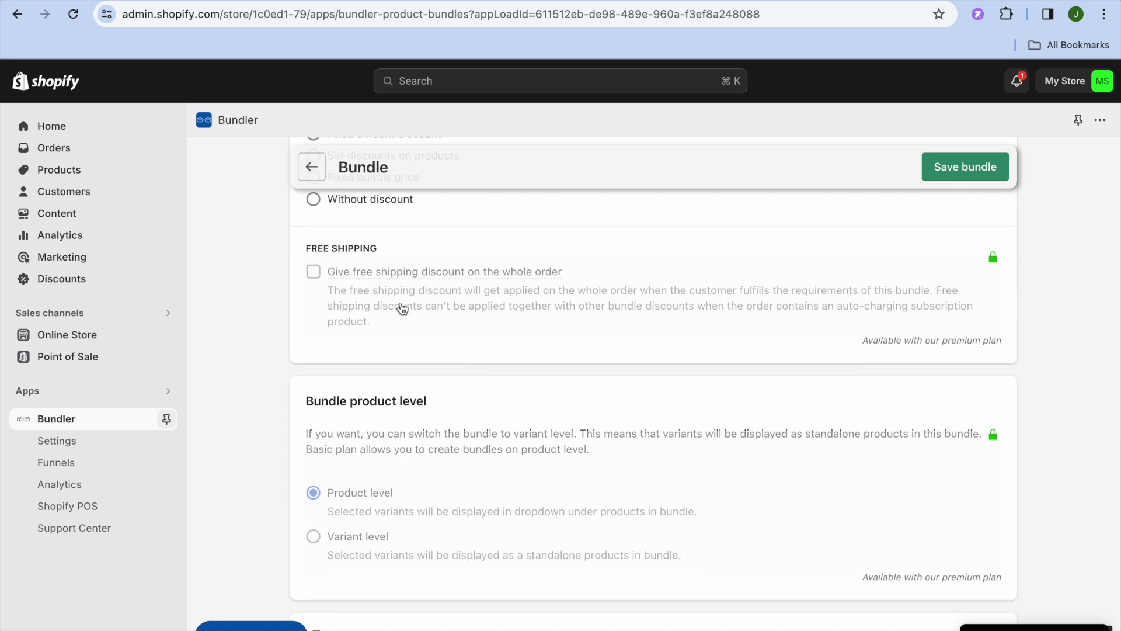
scroll(497, 316, down, 6)
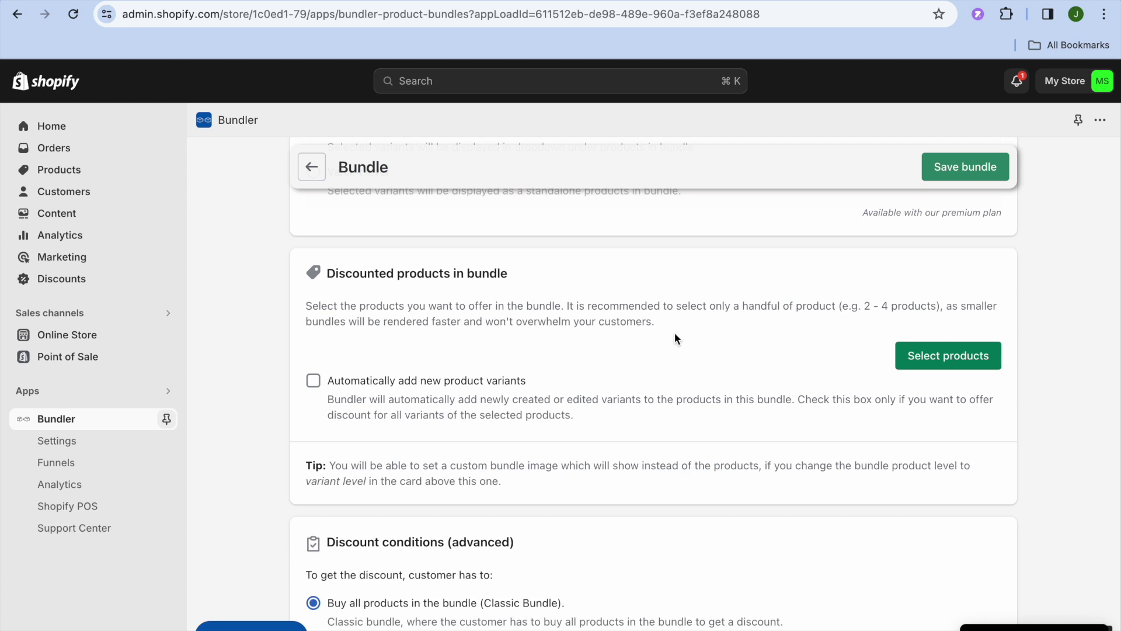
Add the Hello Kitty building block toy and MILESEEY TR256E thermal imager, with all variants, to the bundle.
click(960, 366)
scroll(721, 375, down, 4)
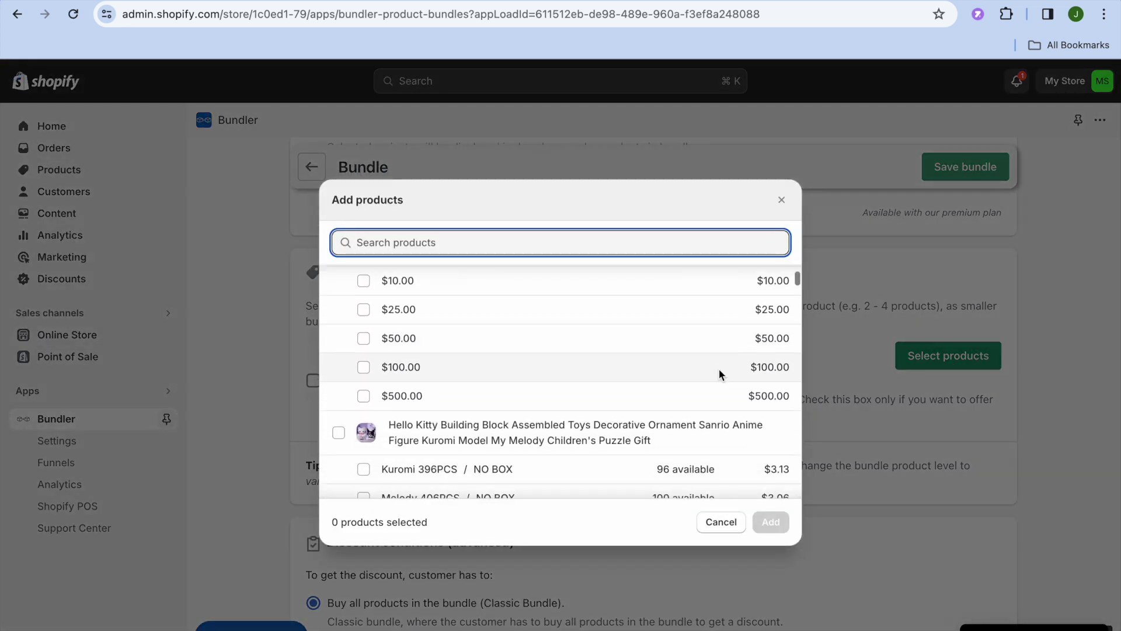
scroll(720, 375, up, 2)
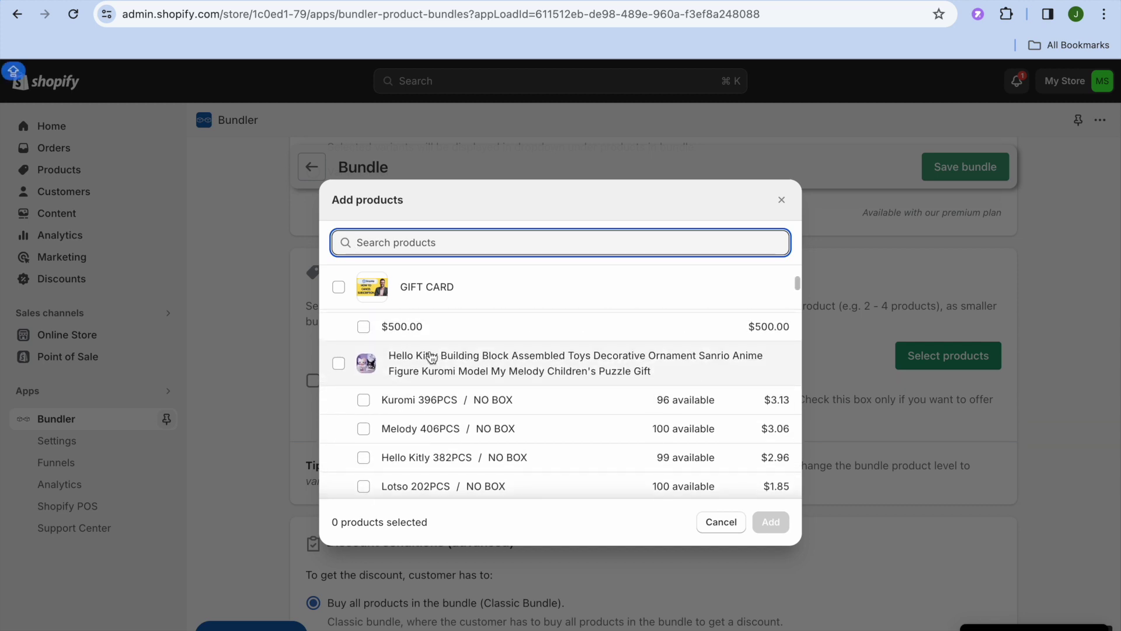
click(338, 363)
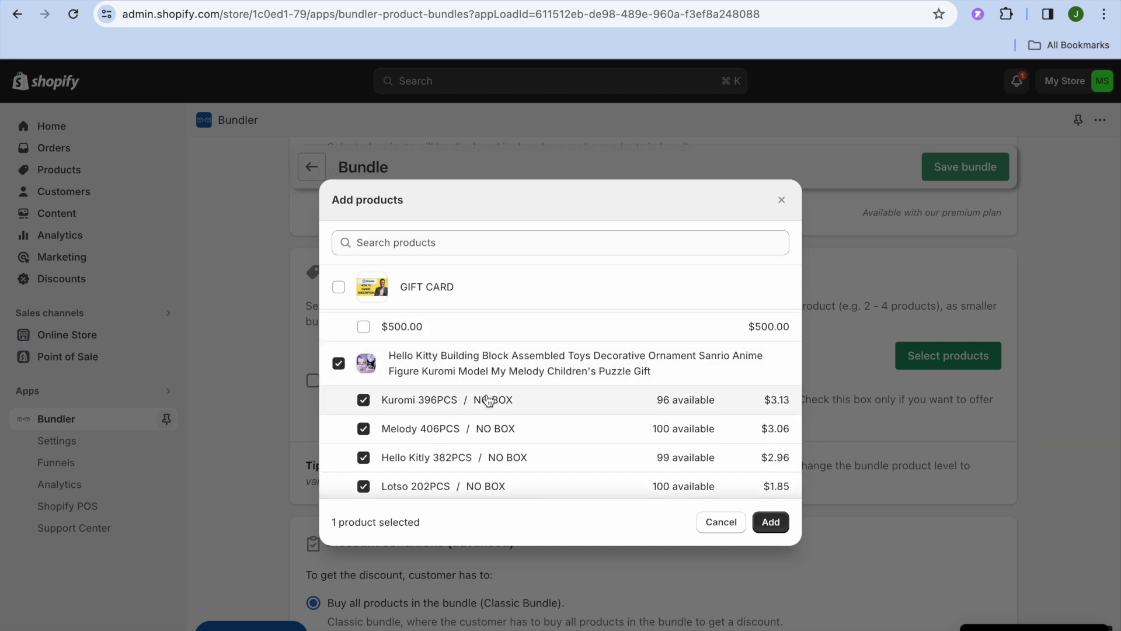
scroll(485, 399, down, 3)
scroll(488, 399, down, 10)
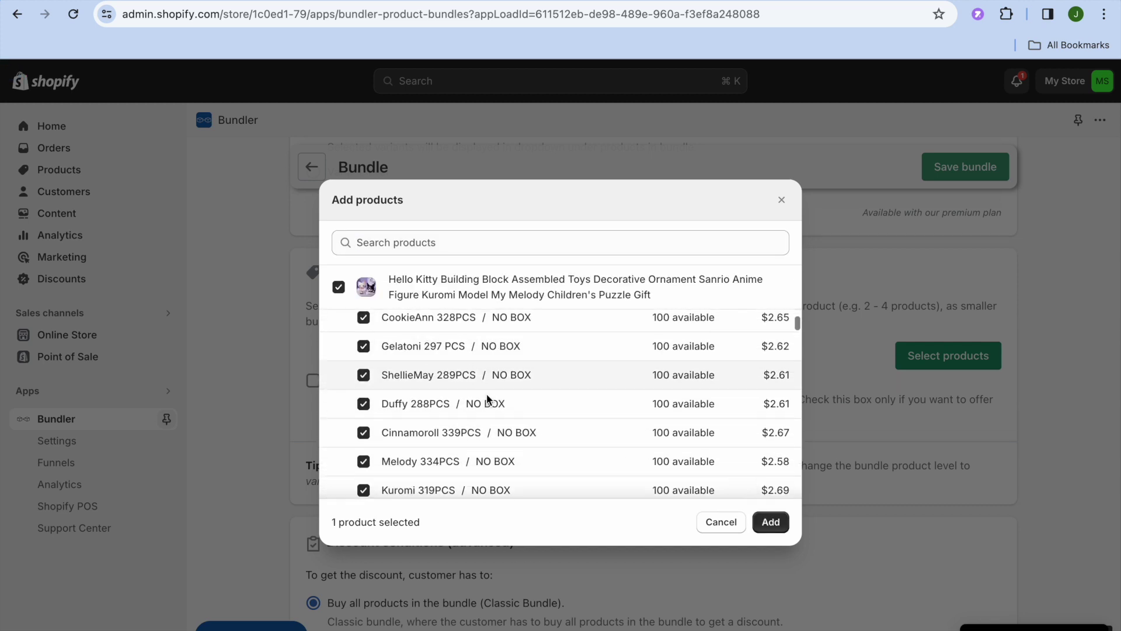
scroll(489, 400, down, 12)
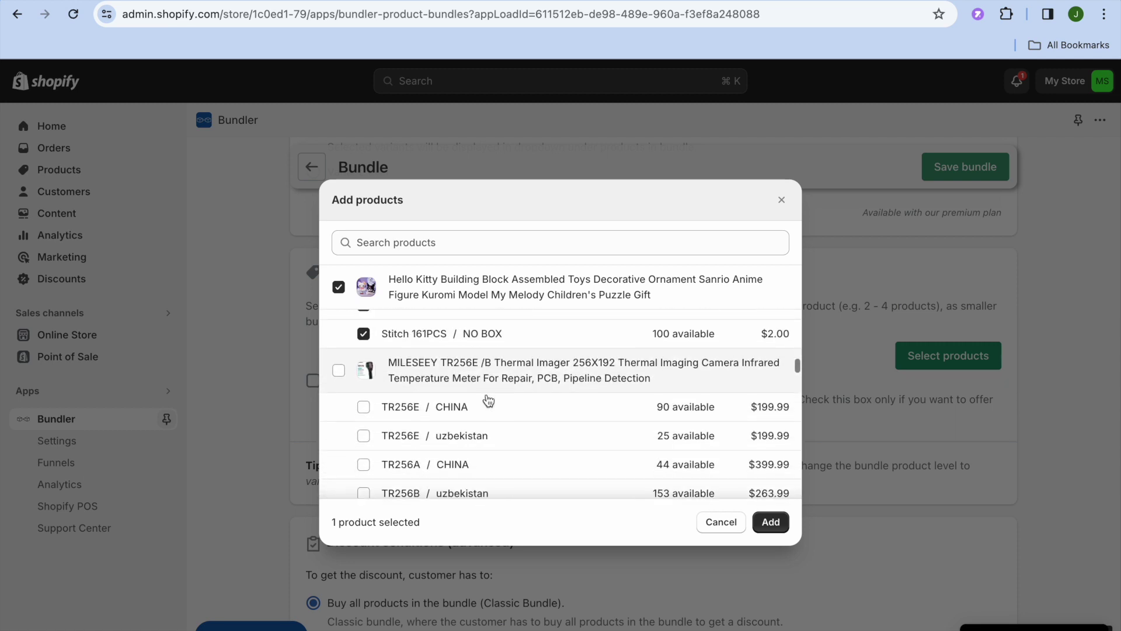
click(339, 333)
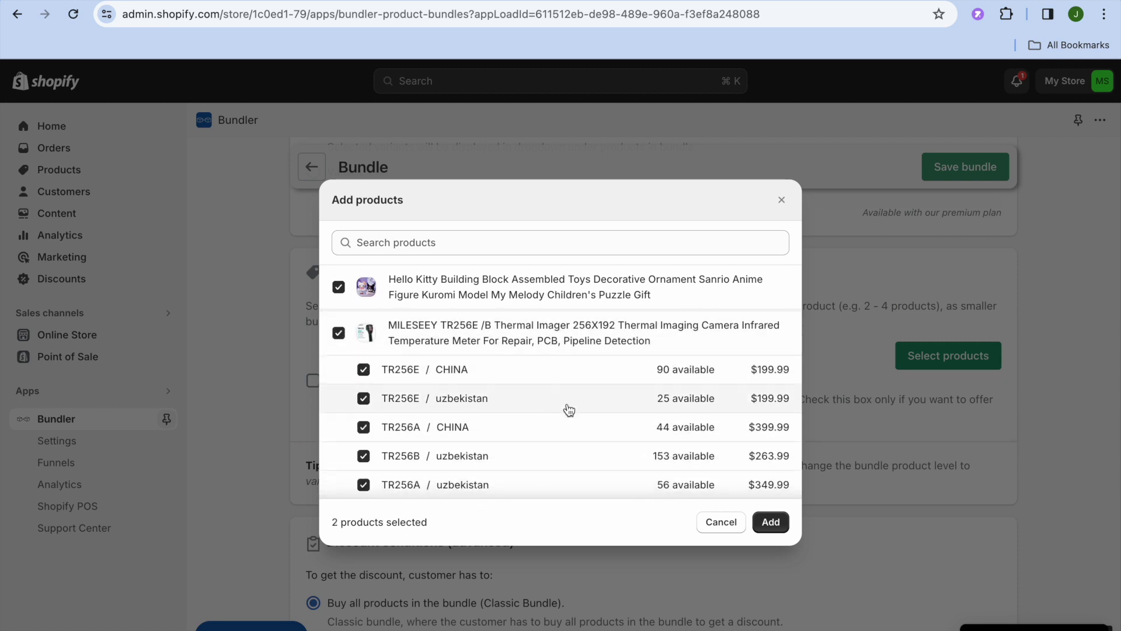
click(768, 524)
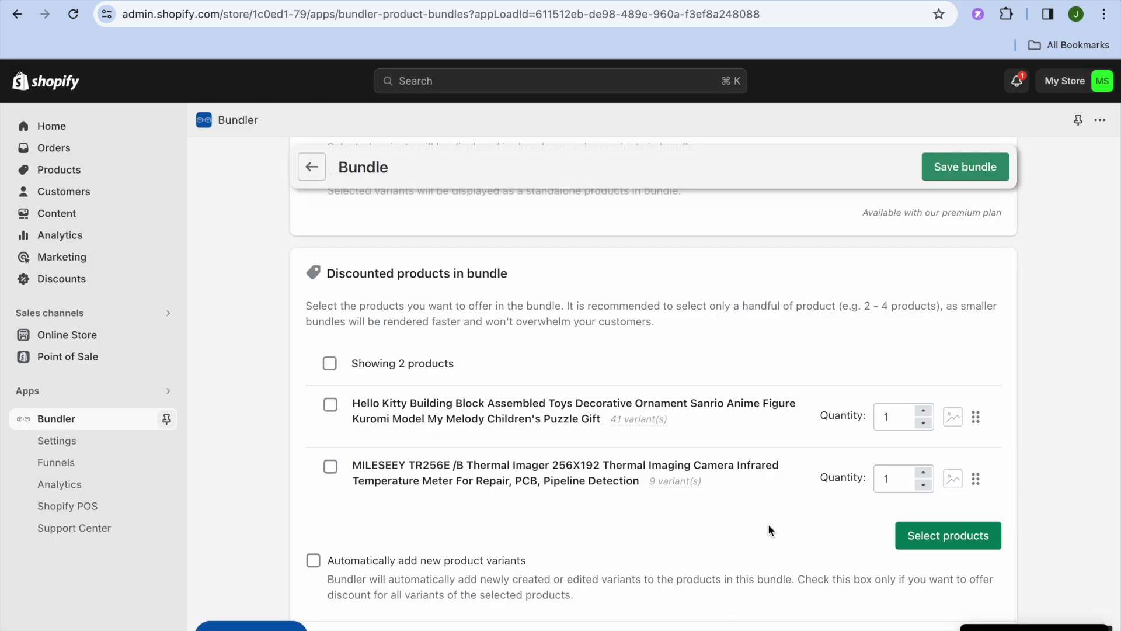
Save 'Bundle discount' and check it is Active in the Bundles list with 2 products at 15%.
click(968, 169)
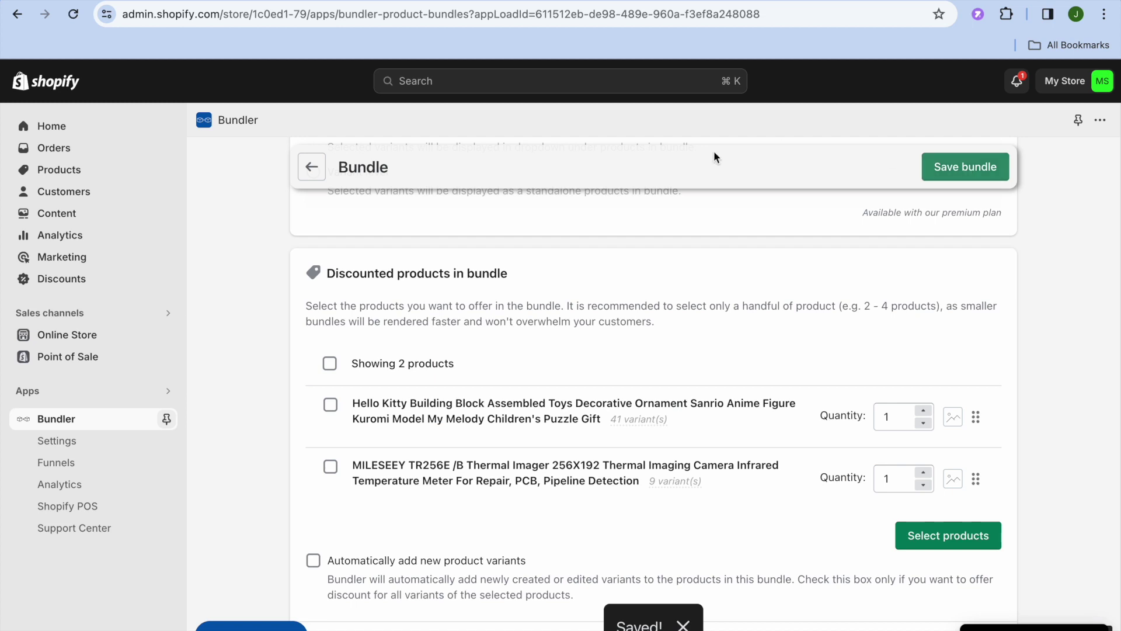
click(311, 170)
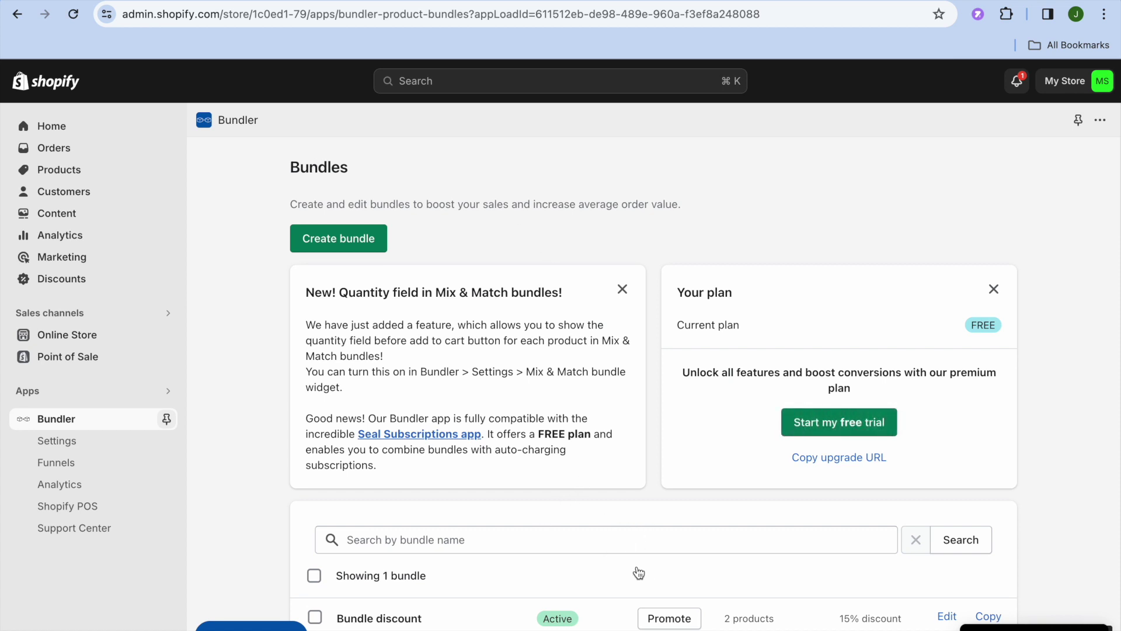
scroll(639, 572, down, 7)
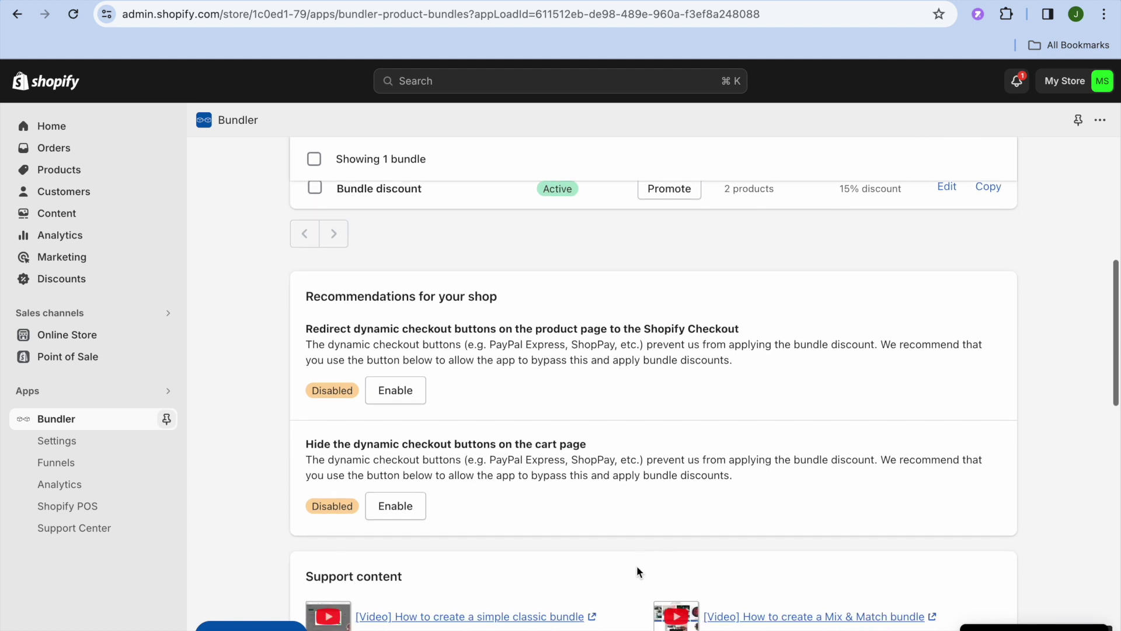
scroll(637, 571, down, 1)
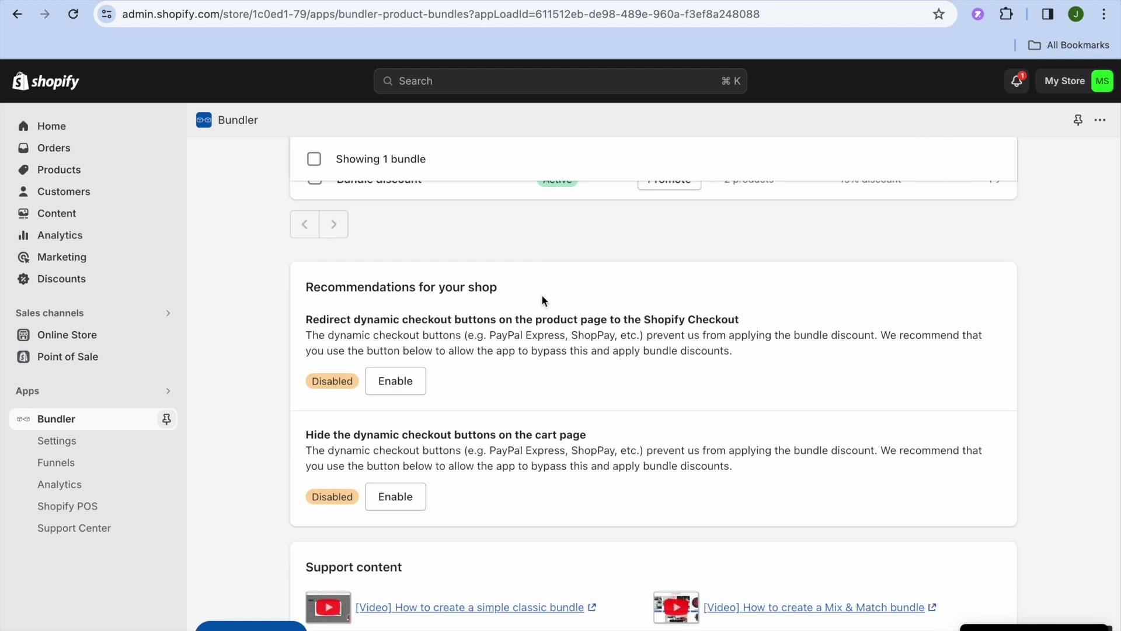
Open the live online store and go to the Hello Kitty product page.
click(166, 336)
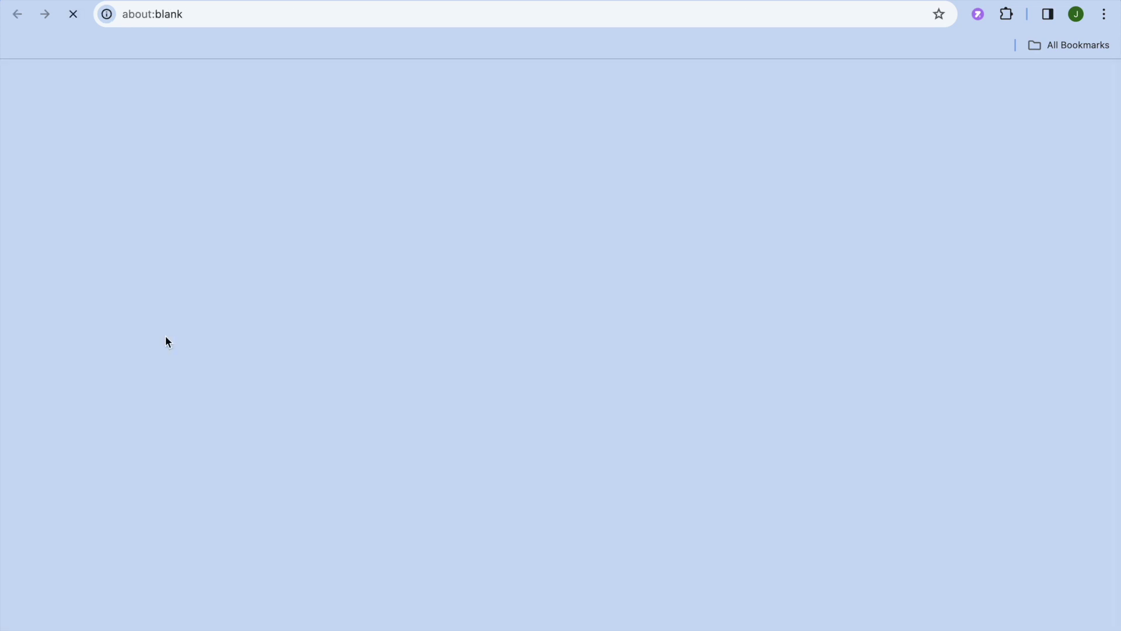
scroll(348, 303, down, 15)
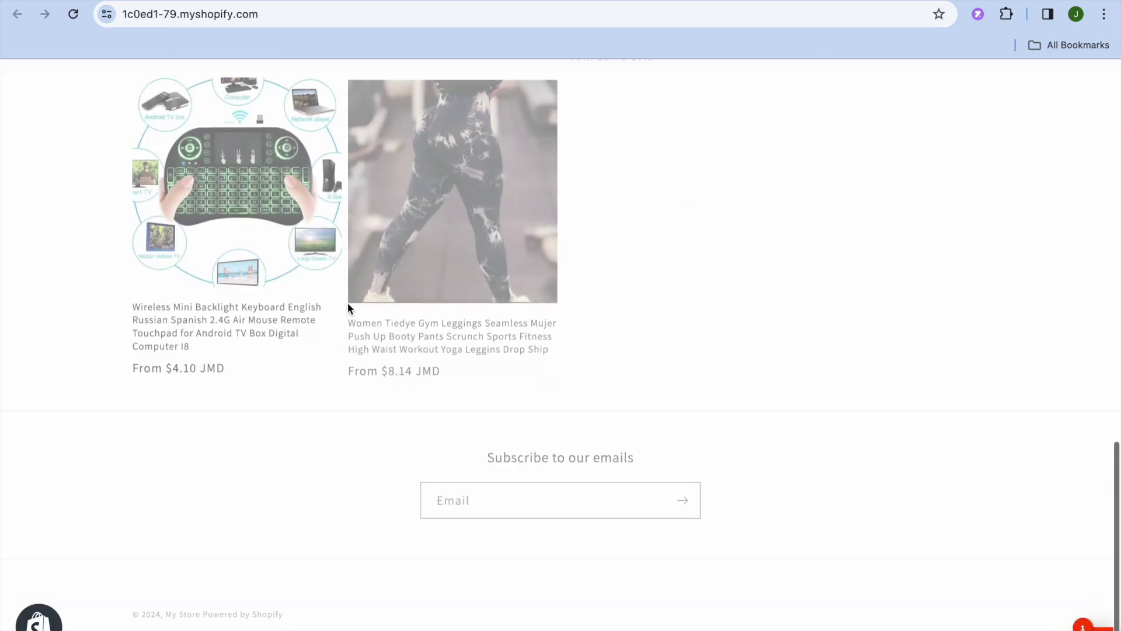
scroll(348, 303, up, 5)
scroll(349, 303, up, 1)
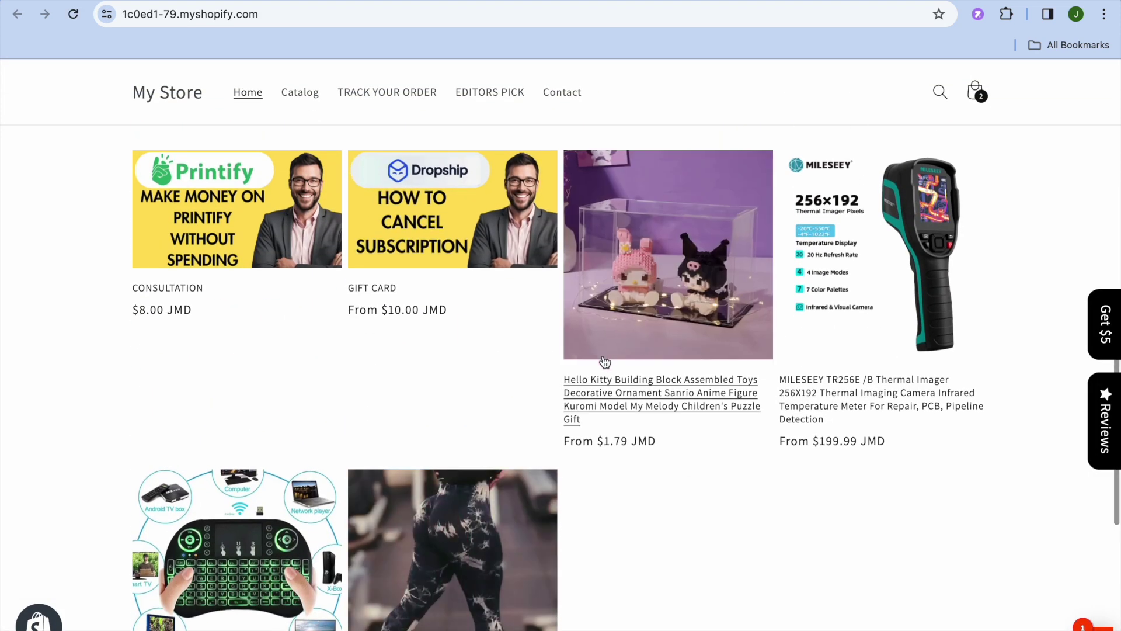
click(604, 365)
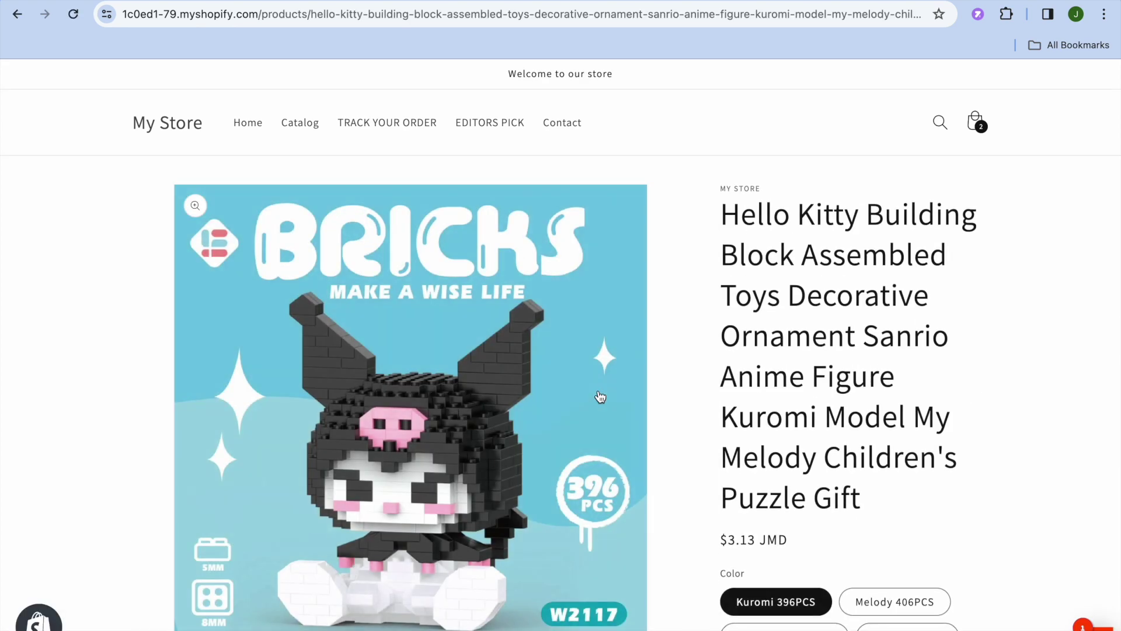
Check the 'Get a discount!' bundle widget on the product page, then close the storefront tab.
scroll(600, 397, down, 12)
scroll(600, 397, down, 15)
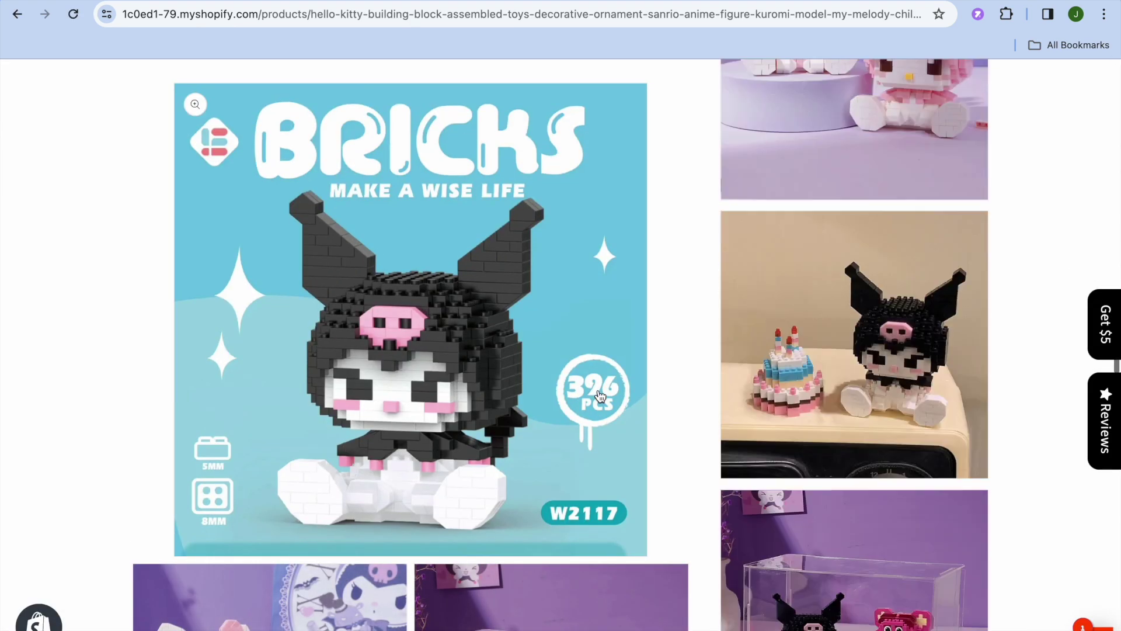
scroll(600, 397, down, 15)
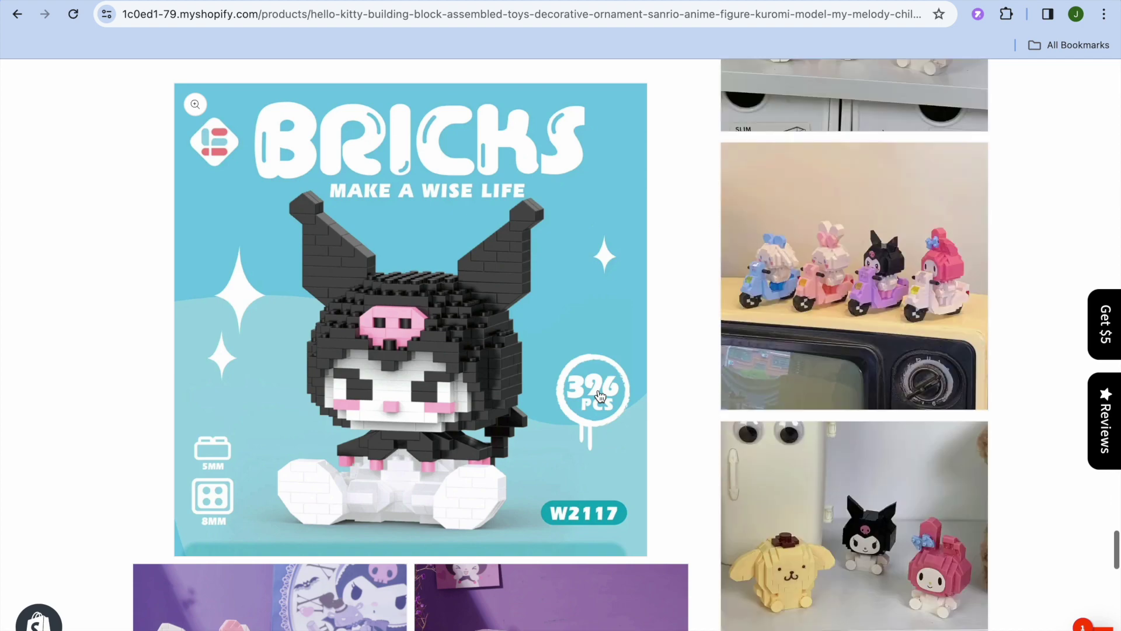
scroll(600, 397, down, 15)
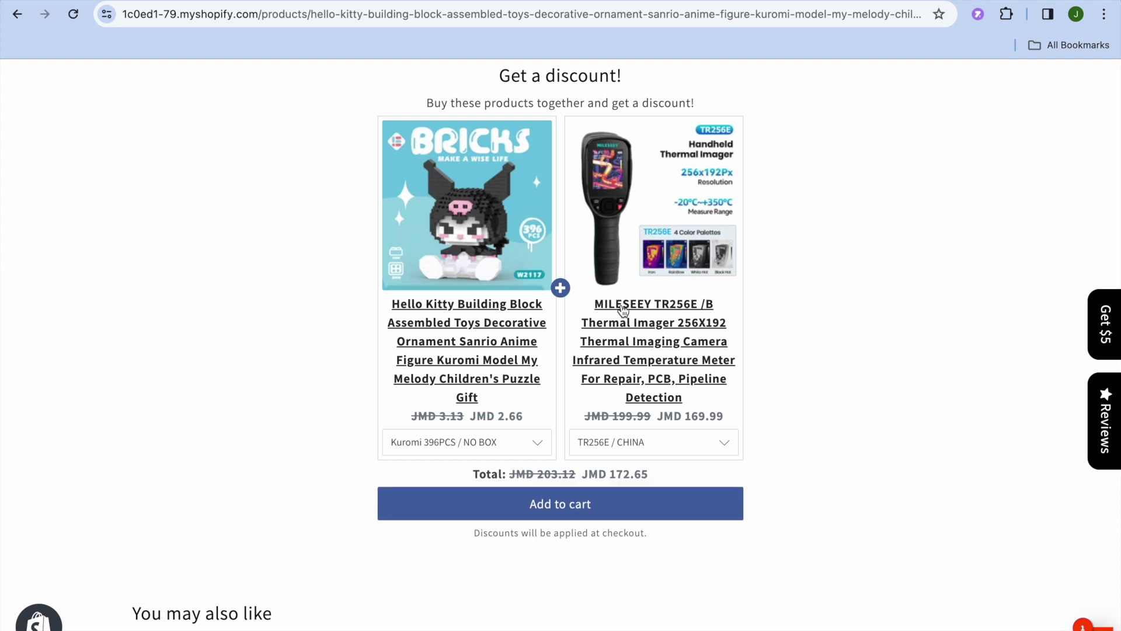
key(super+w)
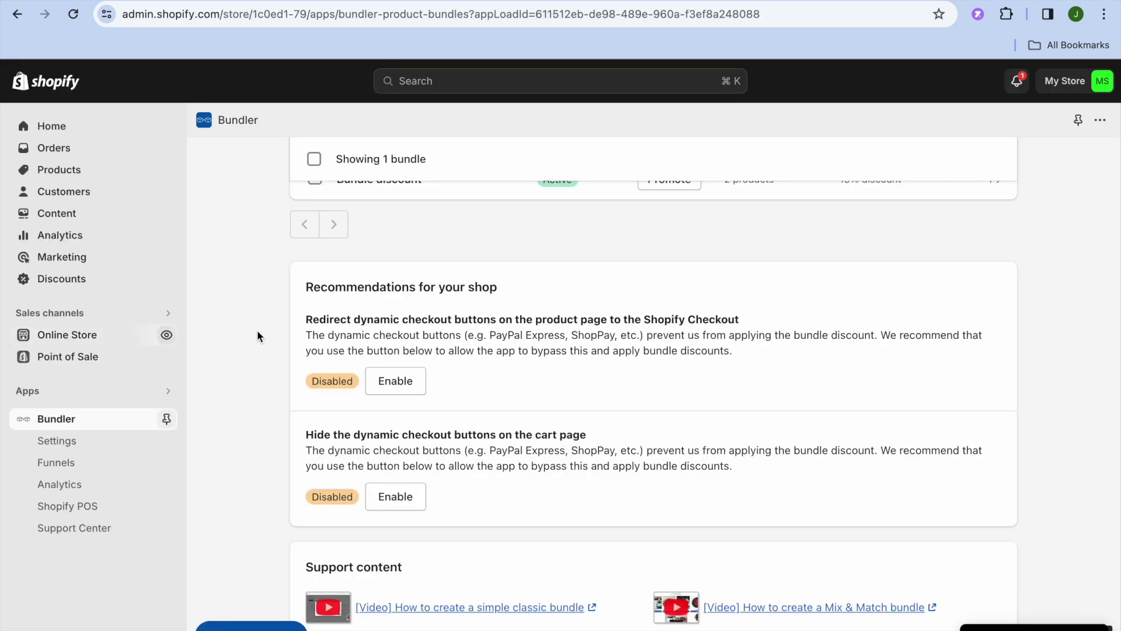
Browse Bundler's settings and open the Mix & Match bundle widget settings from Bundle landing pages.
click(111, 445)
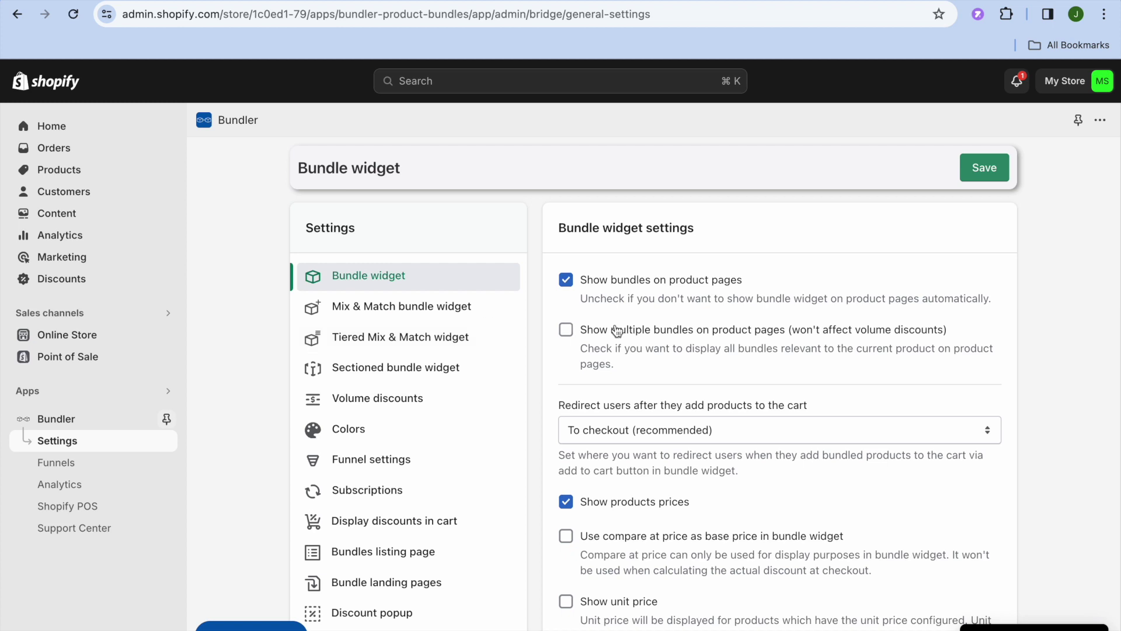
scroll(617, 330, down, 2)
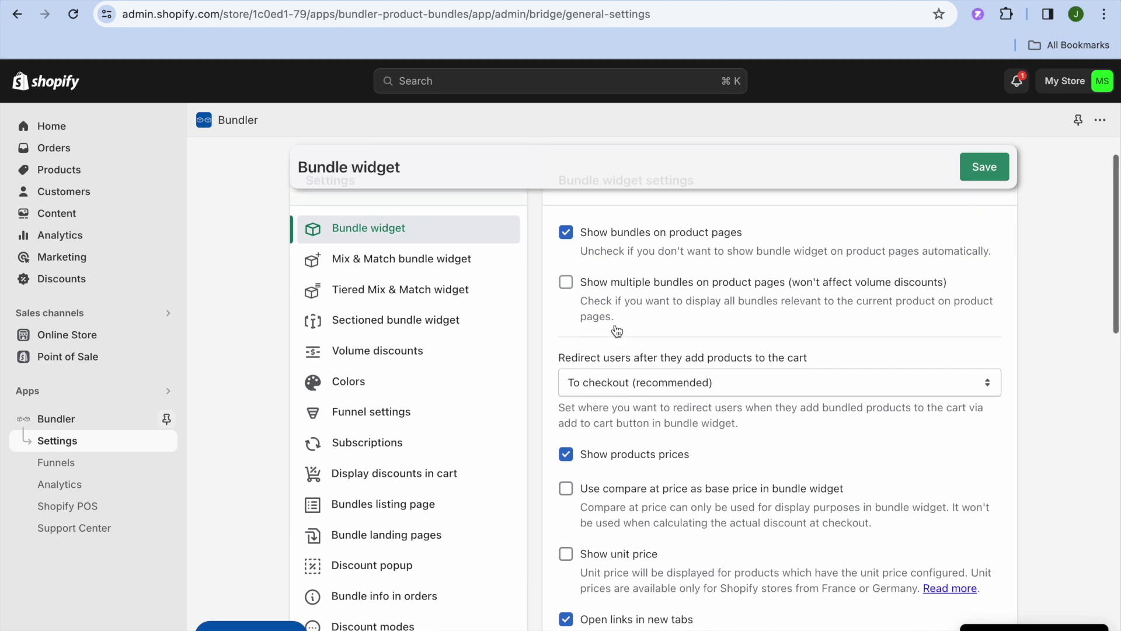
scroll(617, 331, up, 2)
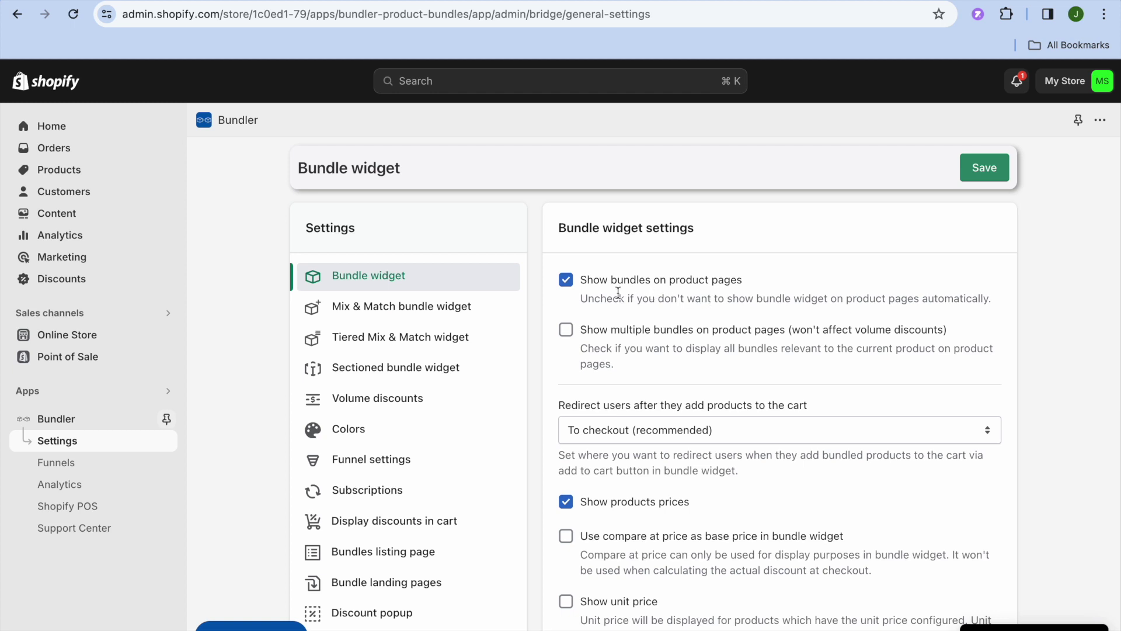
scroll(607, 426, down, 5)
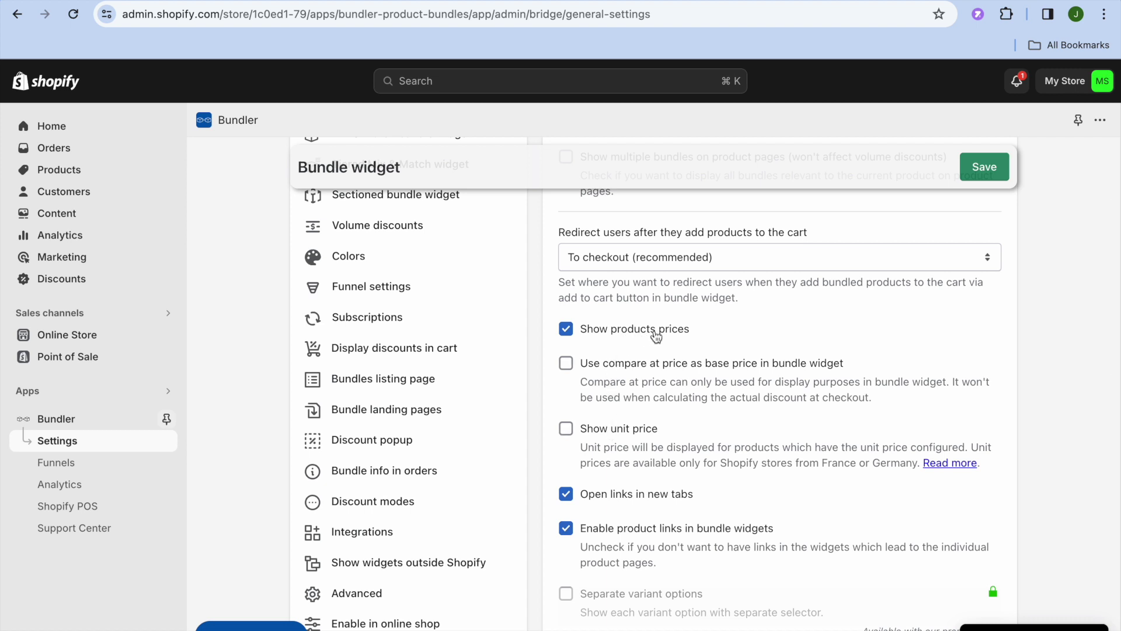
scroll(664, 422, down, 6)
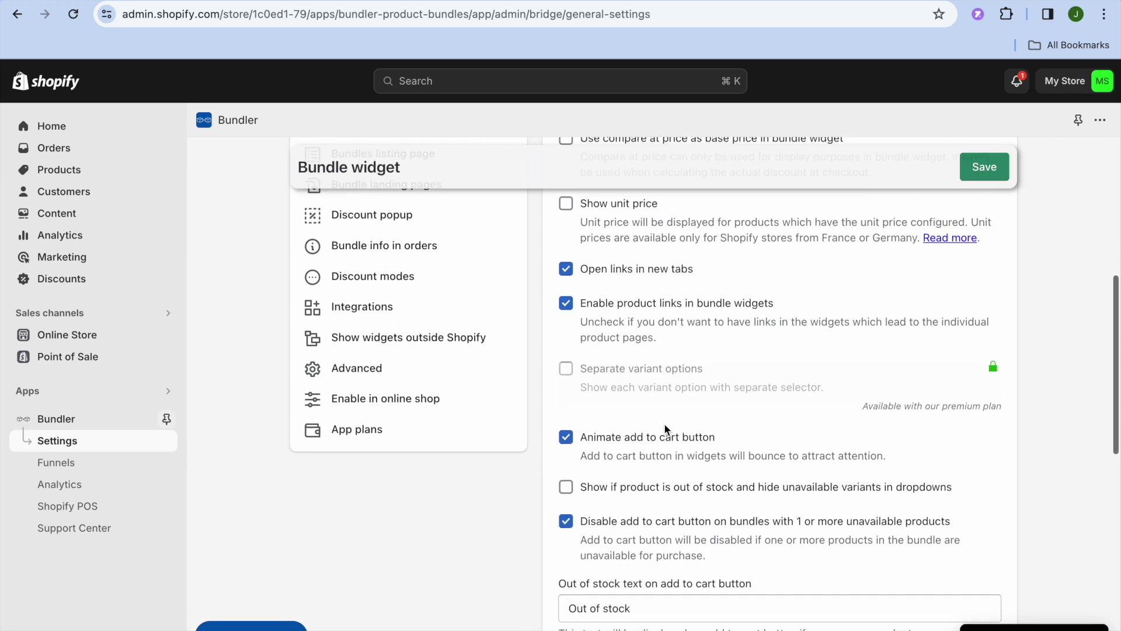
scroll(664, 427, down, 5)
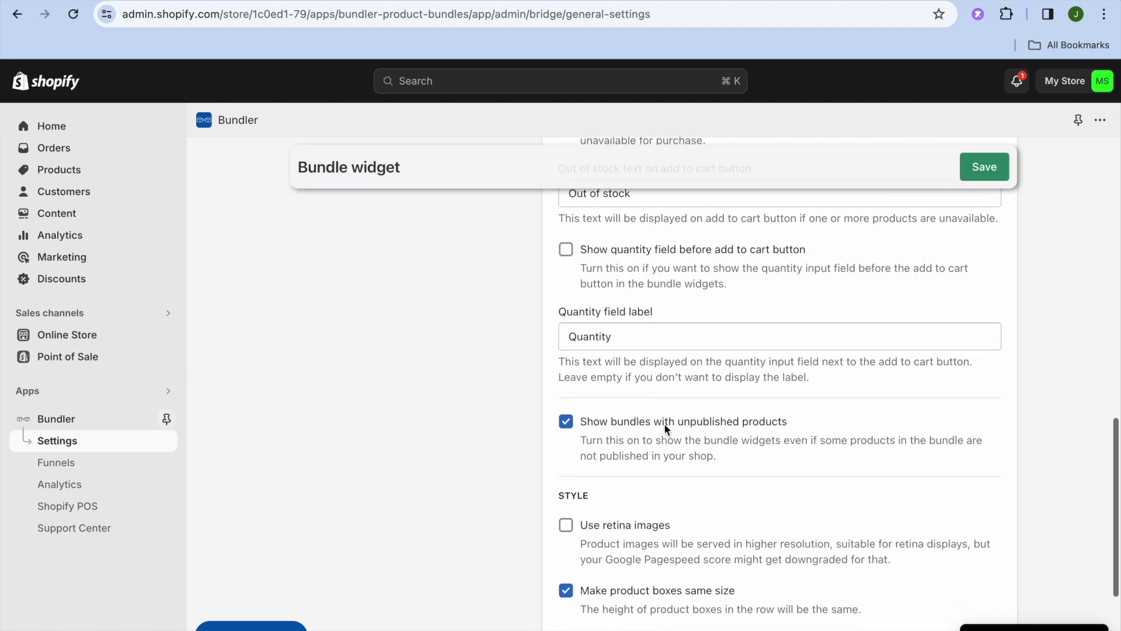
scroll(665, 427, up, 7)
scroll(665, 424, up, 2)
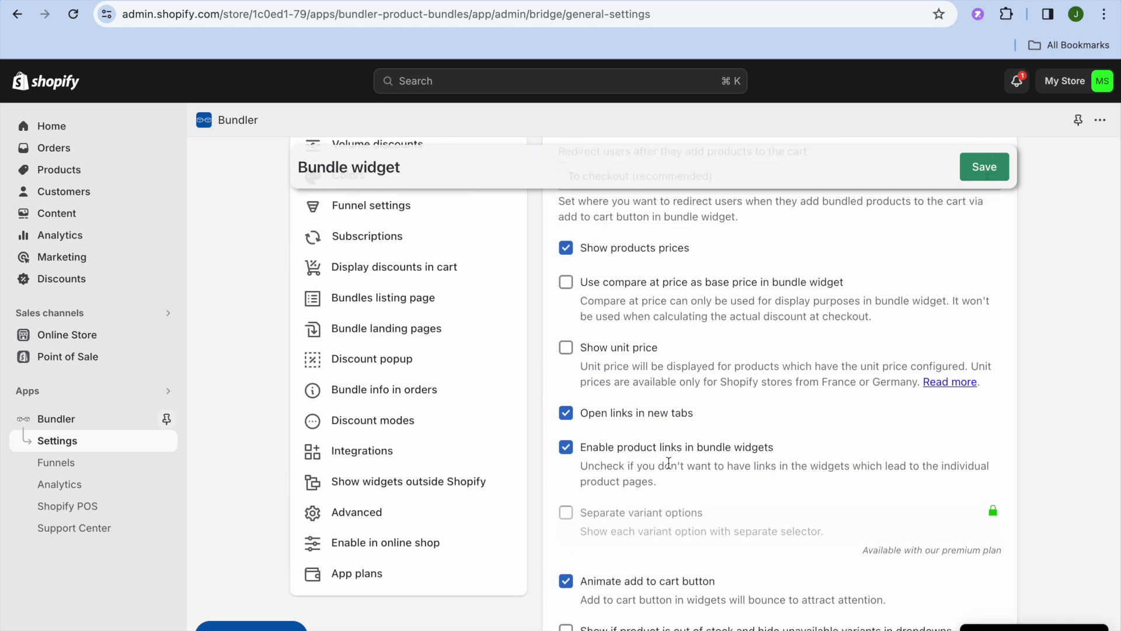
scroll(657, 418, up, 4)
scroll(651, 422, up, 1)
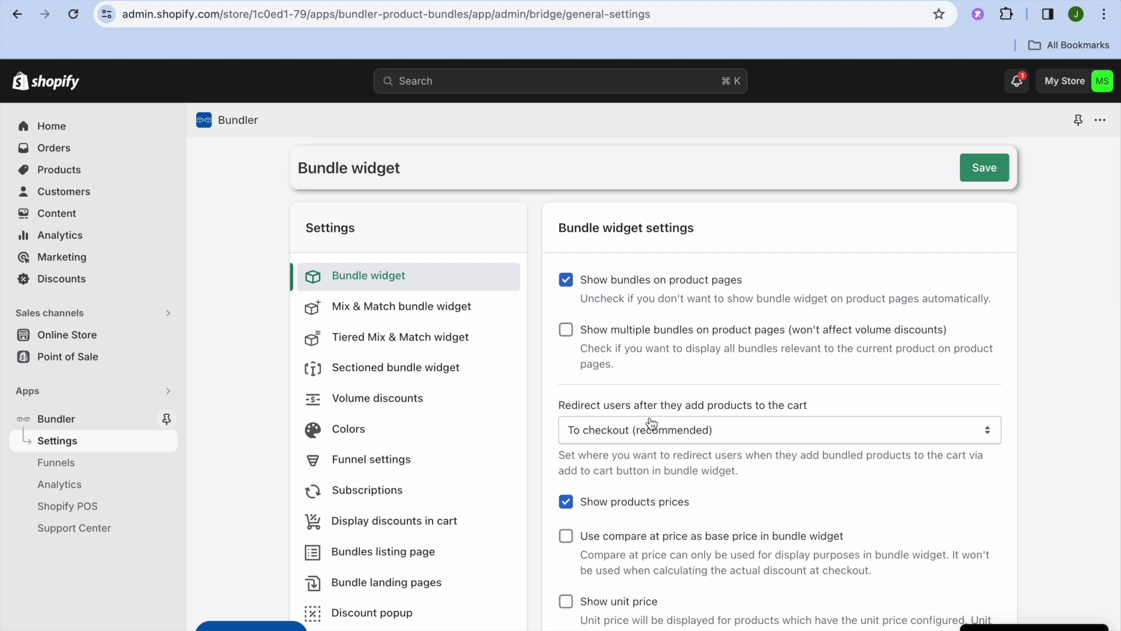
click(420, 580)
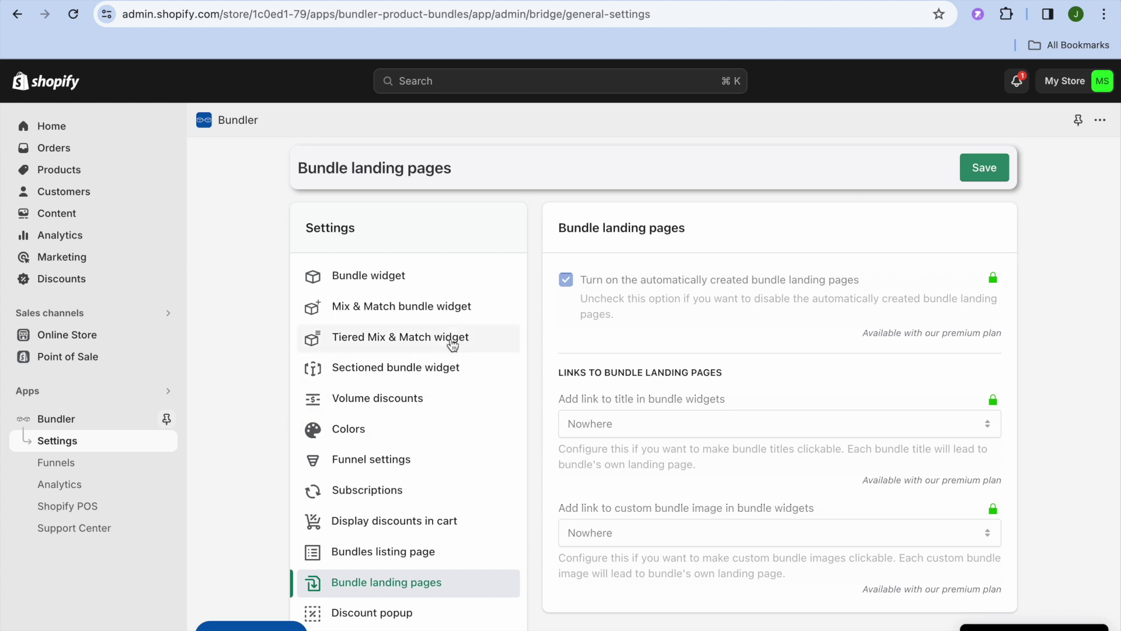
click(446, 314)
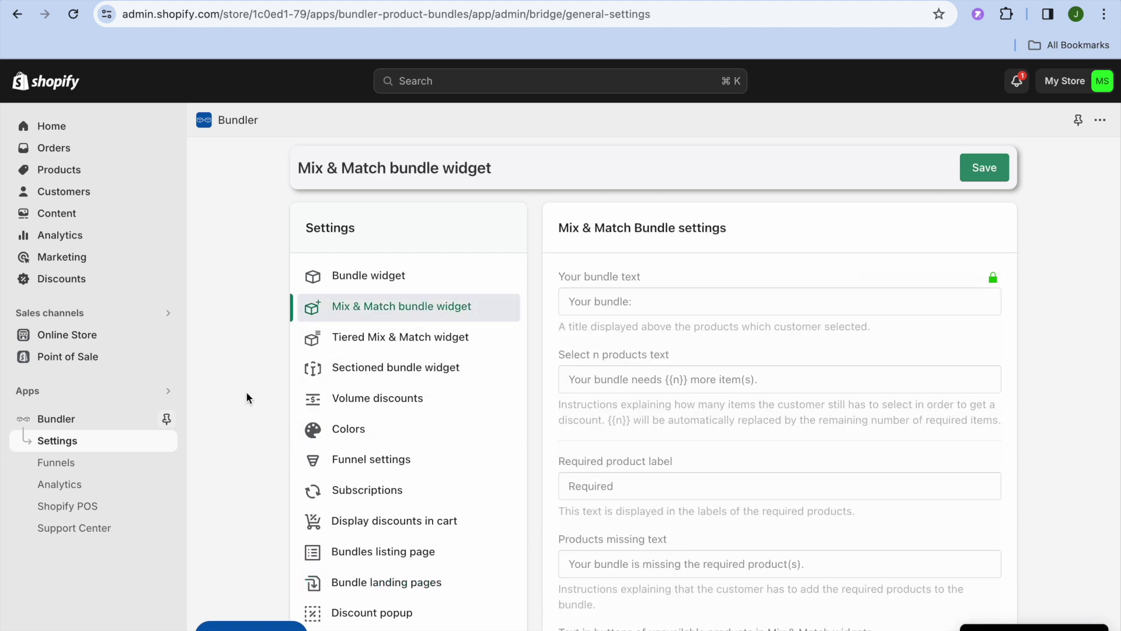